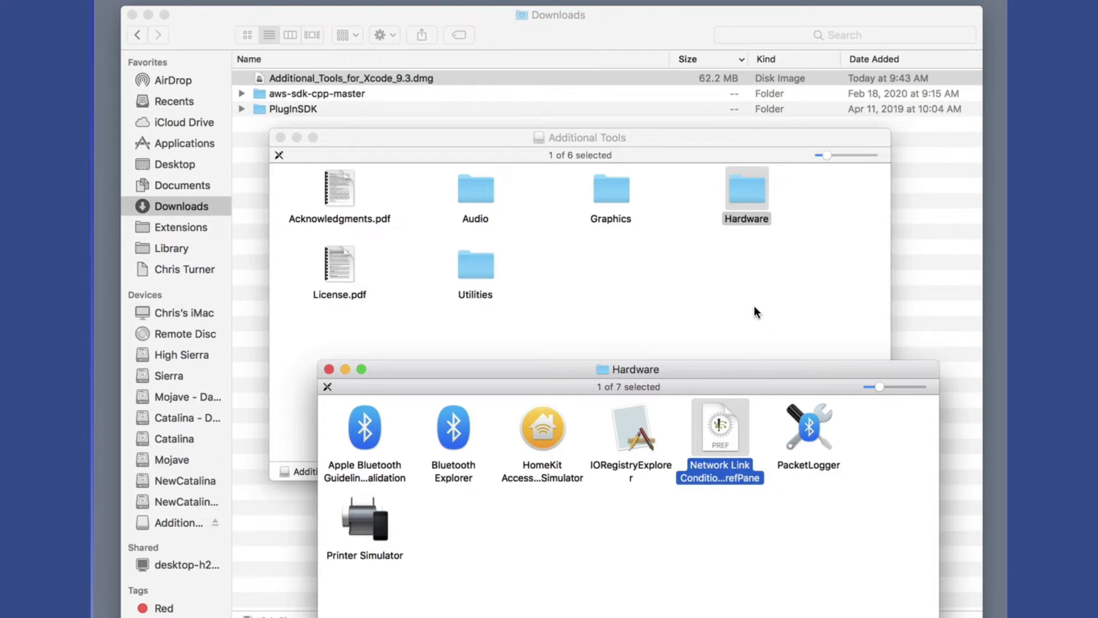
- Take a screenshot of the Network Link Conditioner pane showing the High Latency DNS profile
key("super+shift+4")
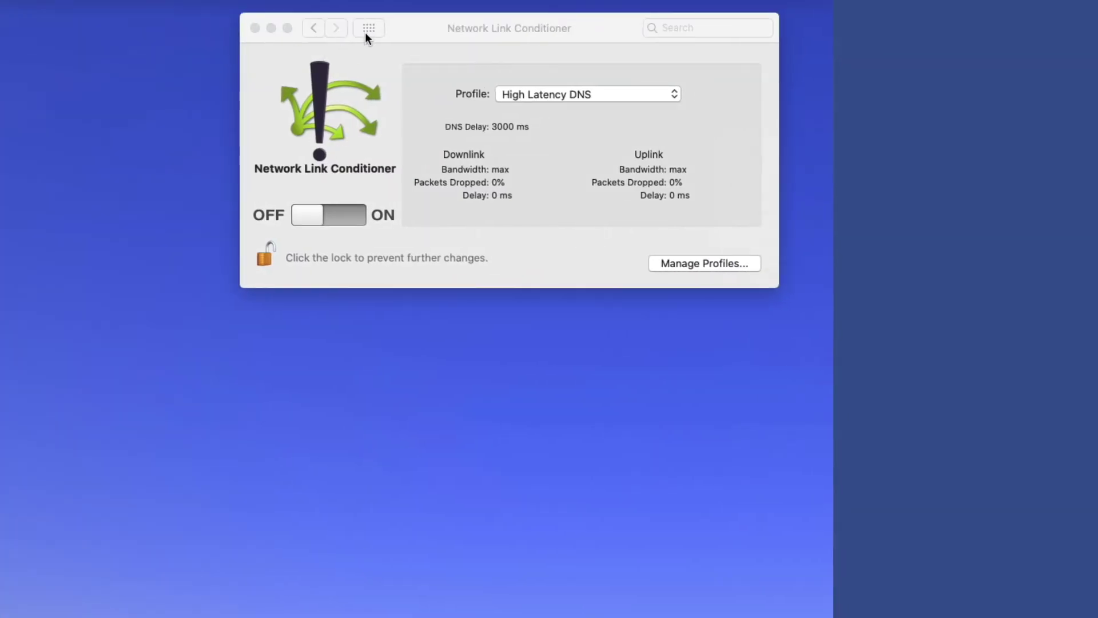
left_click(366, 32)
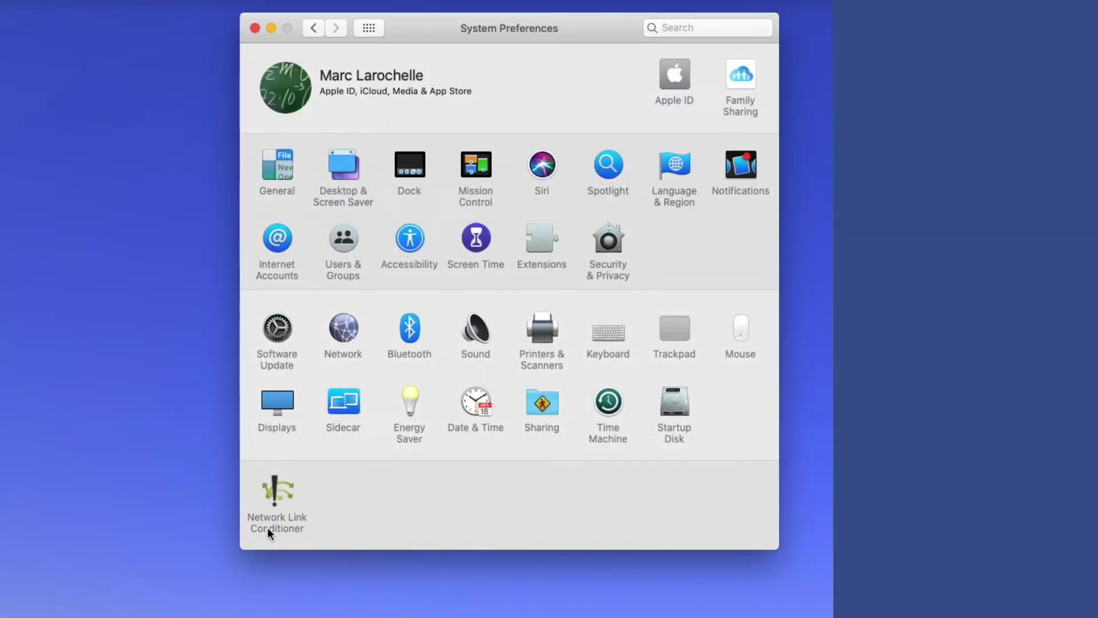
left_click(278, 490)
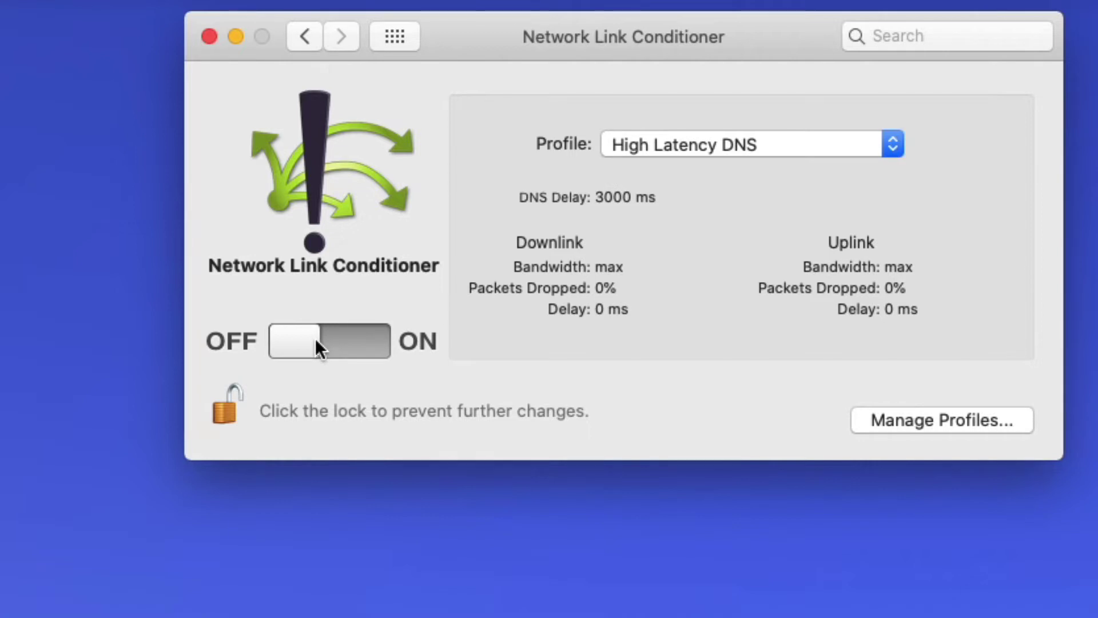
- Switch the conditioner profile to LTE (50/10 Mbps, 50/65 ms), then reopen the profile list
left_click(681, 149)
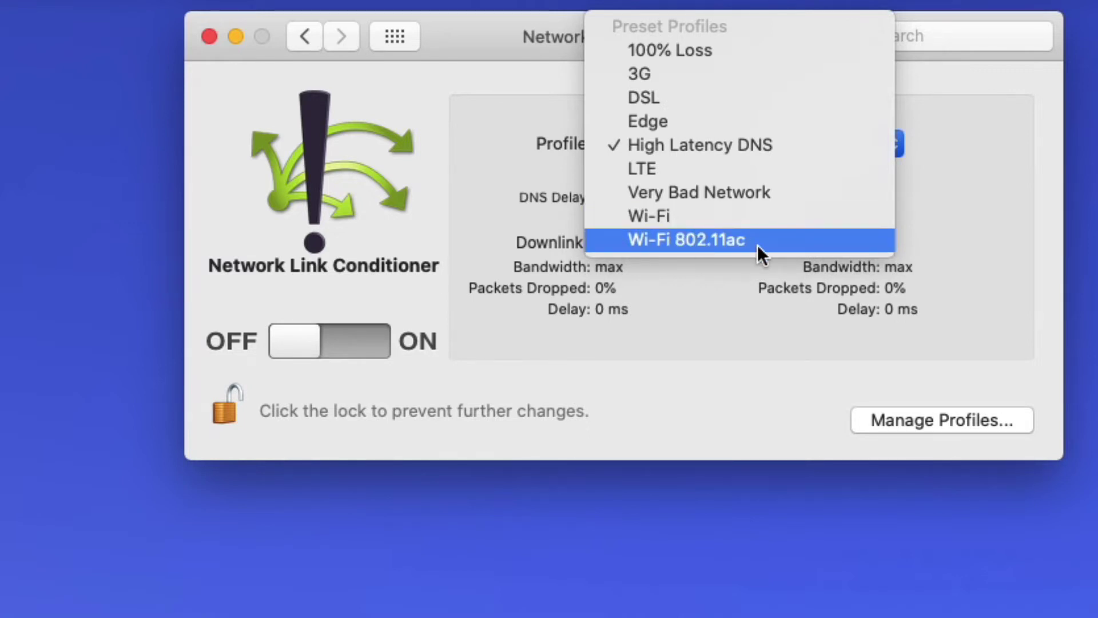
left_click(761, 170)
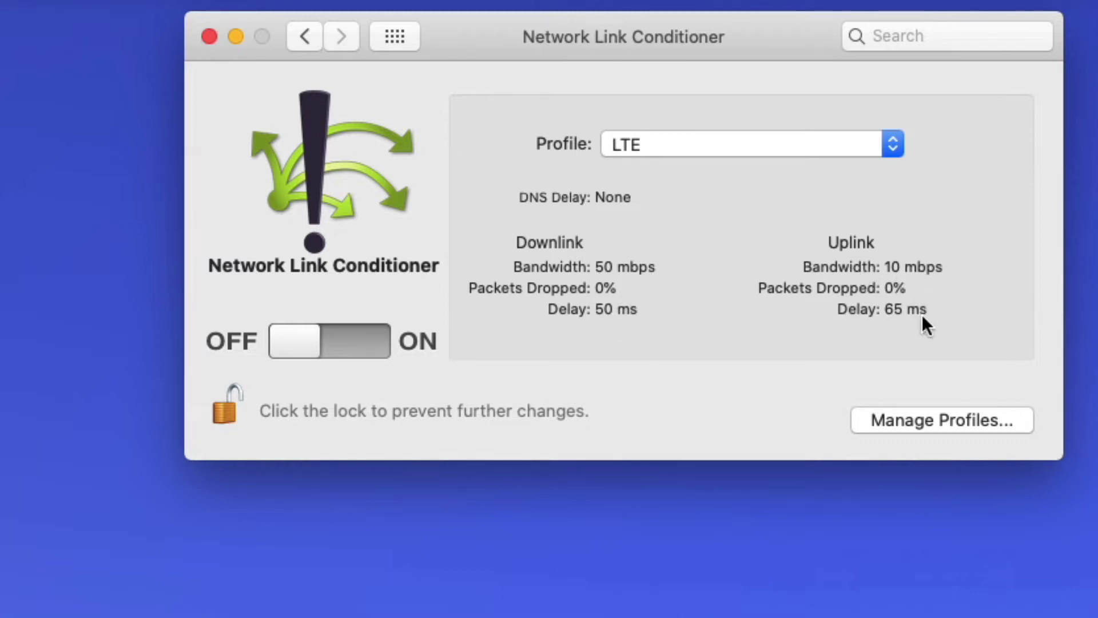
left_click(753, 140)
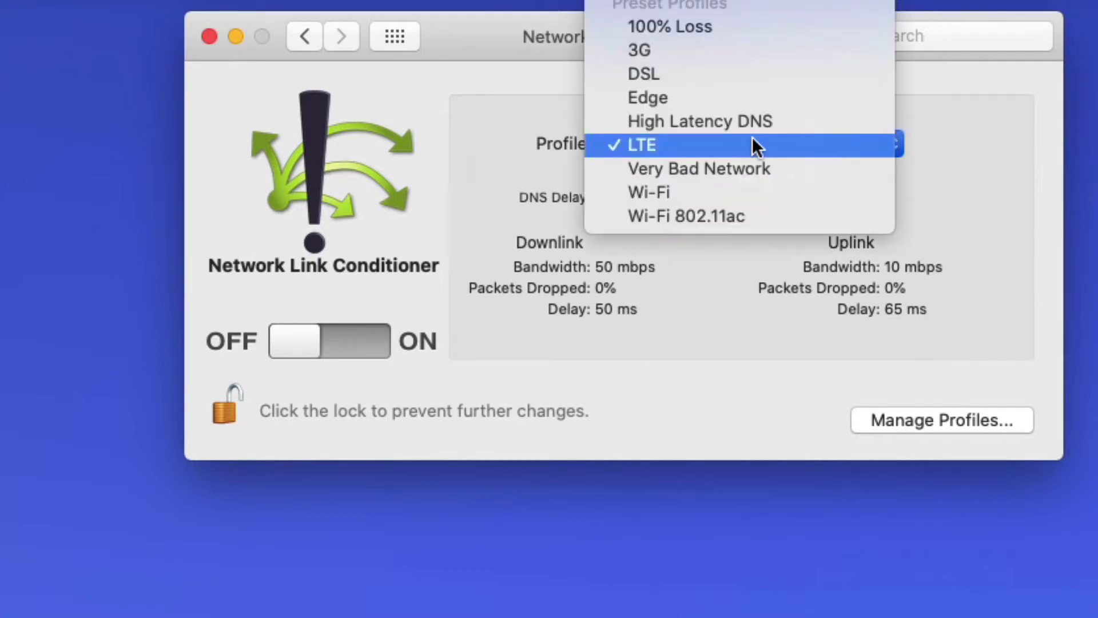
- Settle on Very Bad Network (1 Mbps, 10% drop, 500 ms) and bring up Manage Profiles
left_click(749, 167)
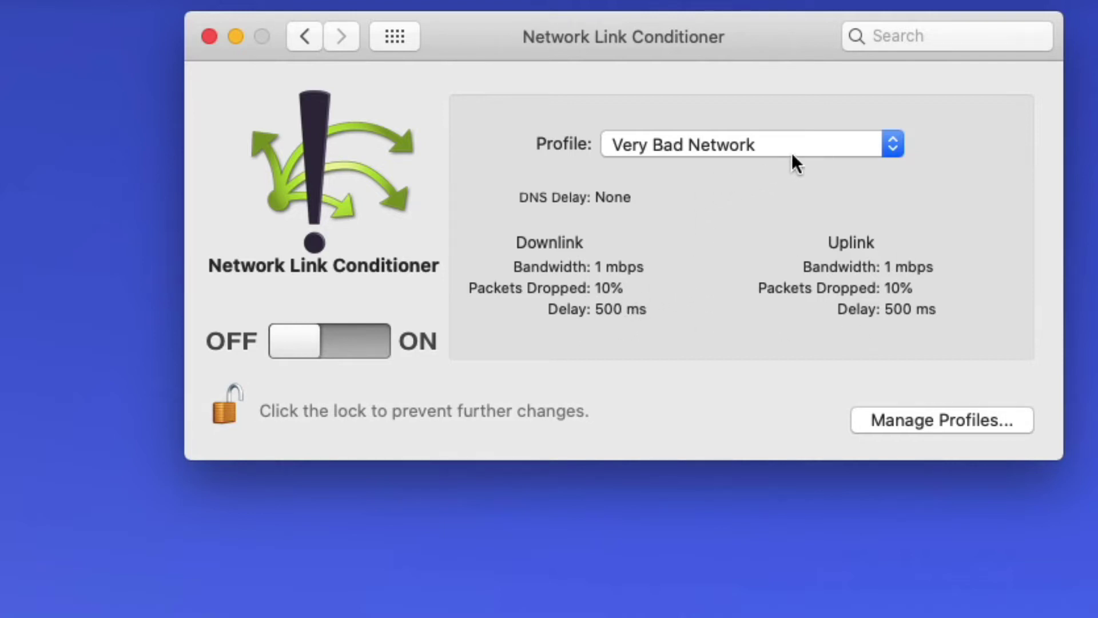
left_click(750, 144)
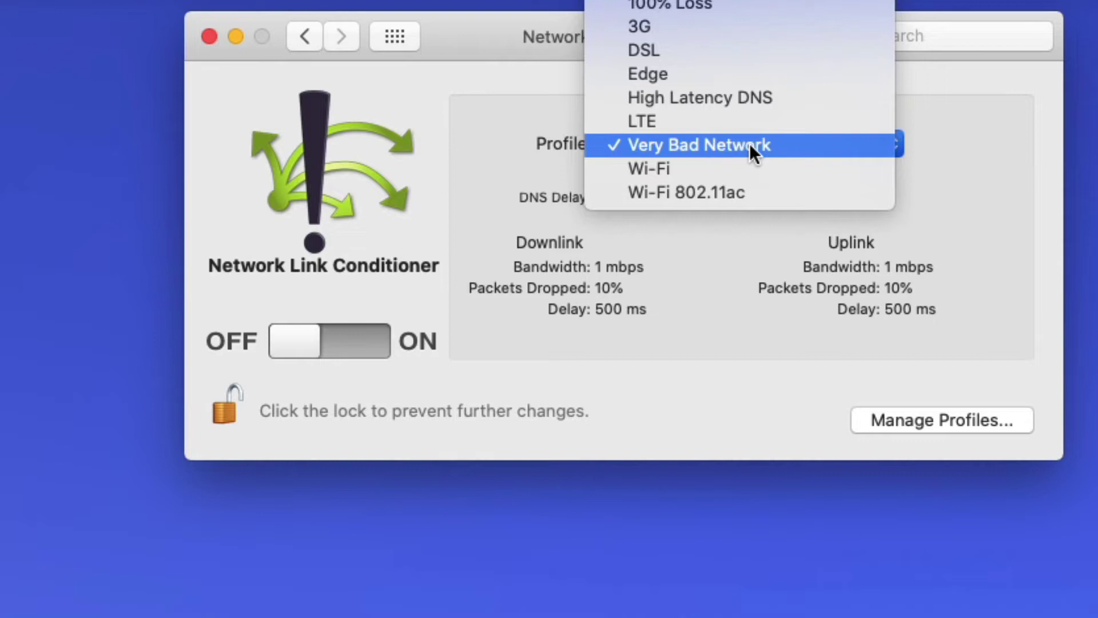
left_click(749, 145)
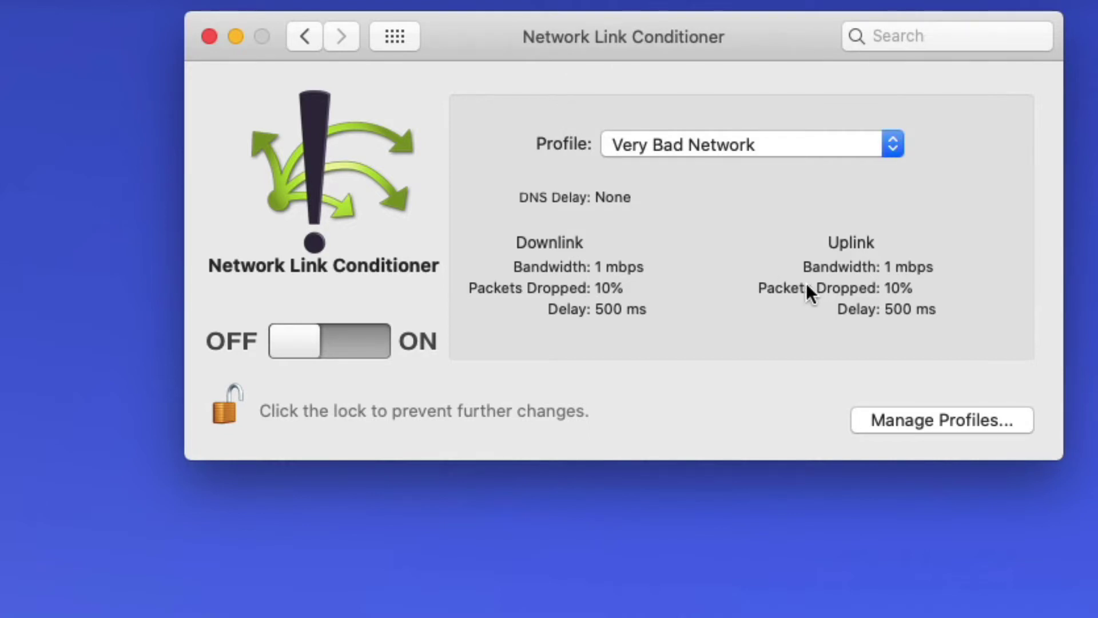
left_click(683, 148)
left_click(996, 337)
left_click(945, 424)
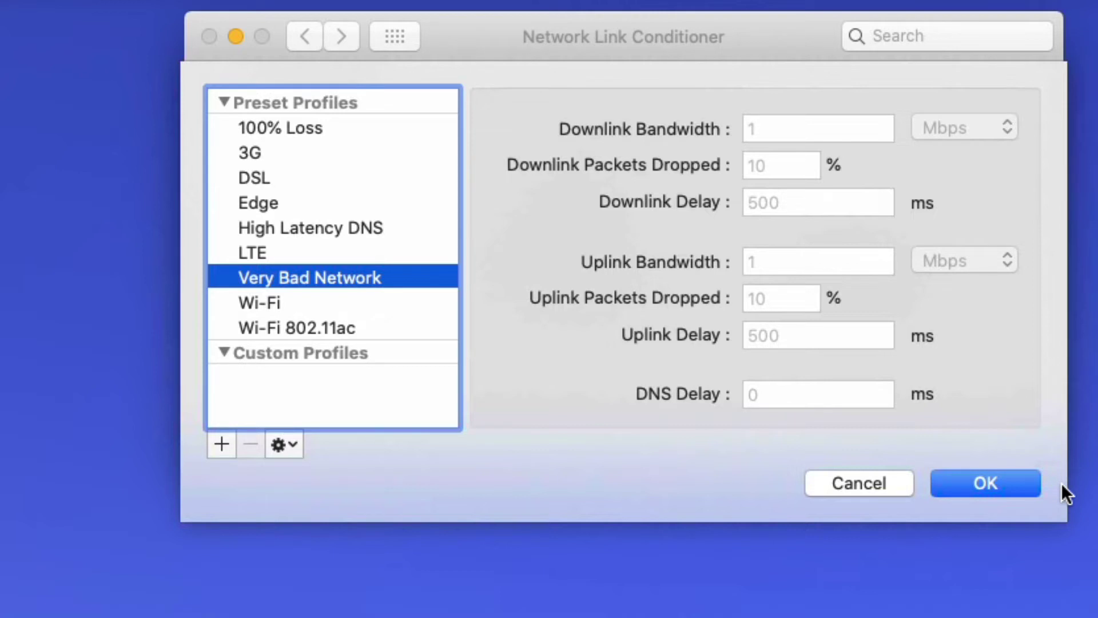
- Duplicate the LTE preset as a custom profile named 'LTE Marc'
key("Up")
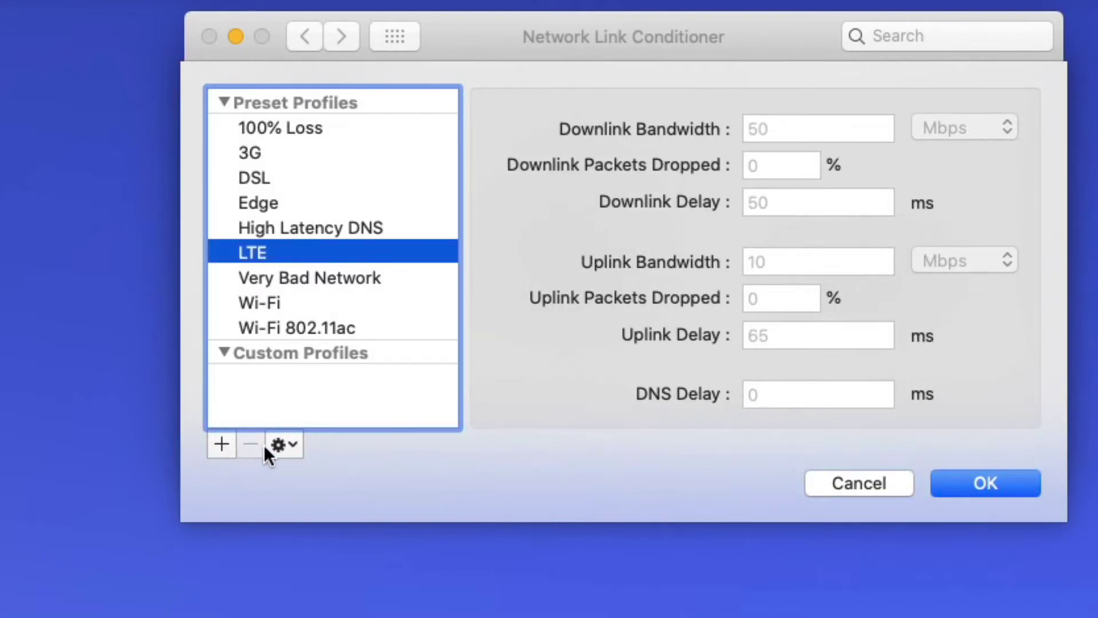
left_click(280, 445)
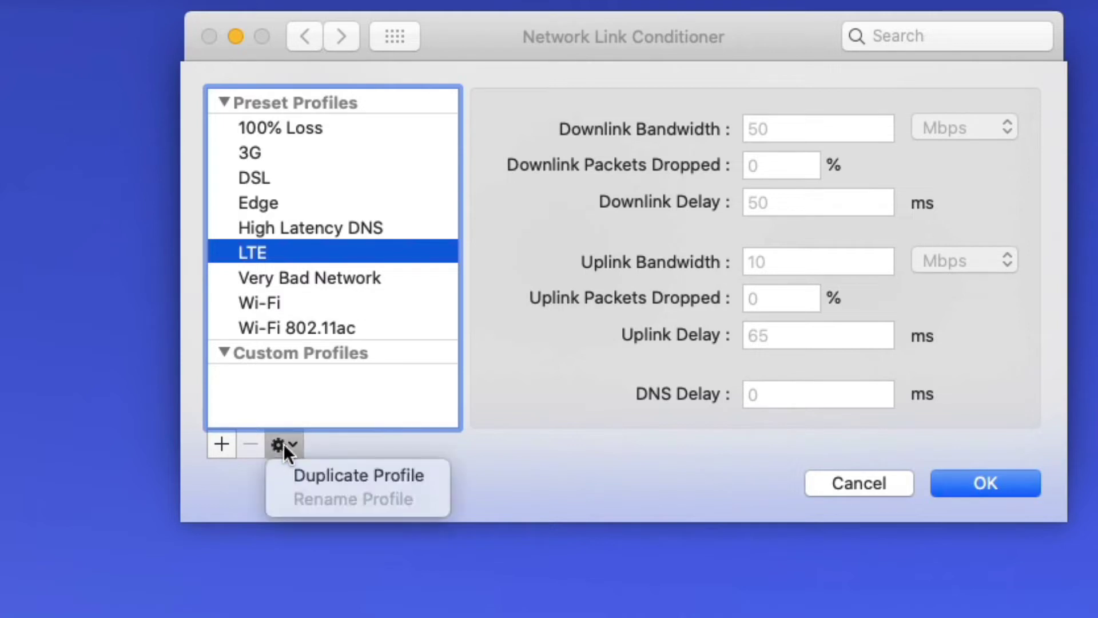
left_click(295, 472)
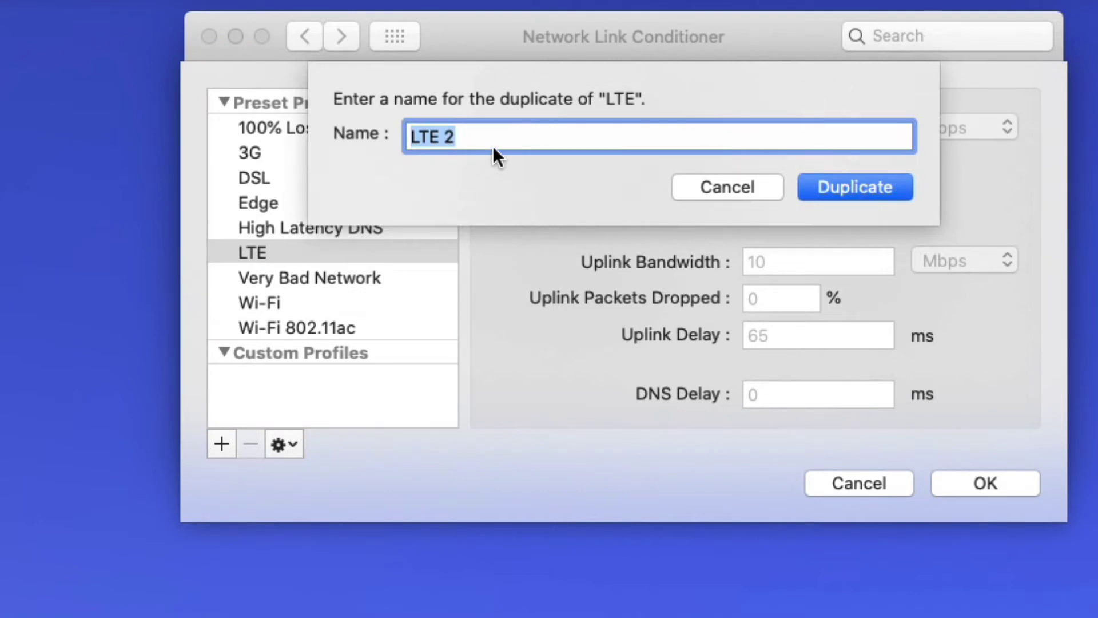
left_click(466, 137)
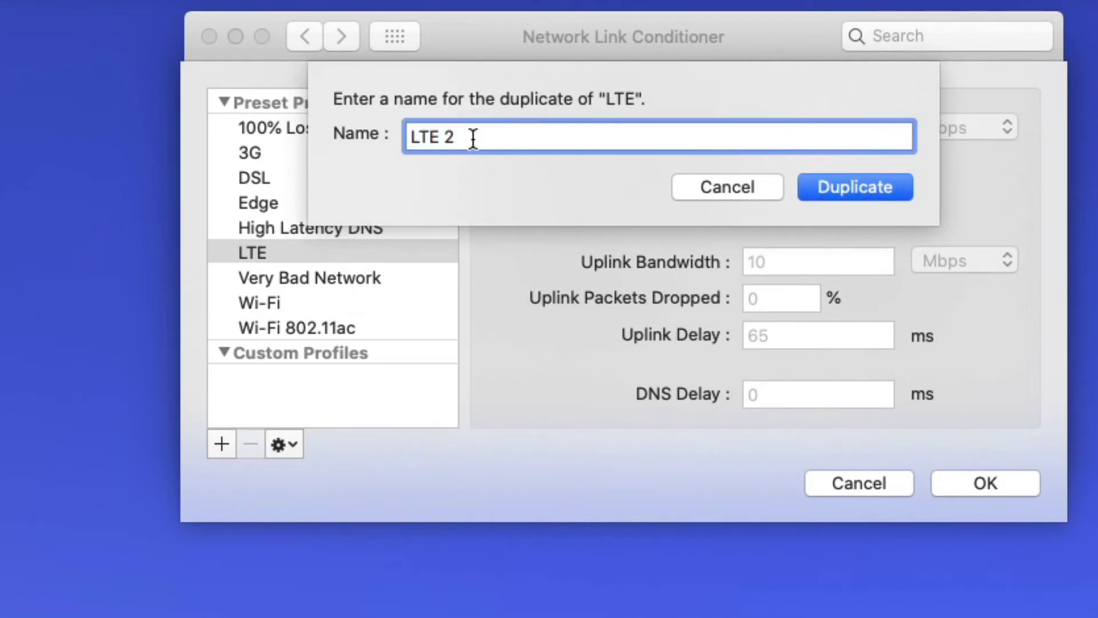
key("BackSpace")
type("Ms")
key("BackSpace")
type("arc")
left_click(862, 186)
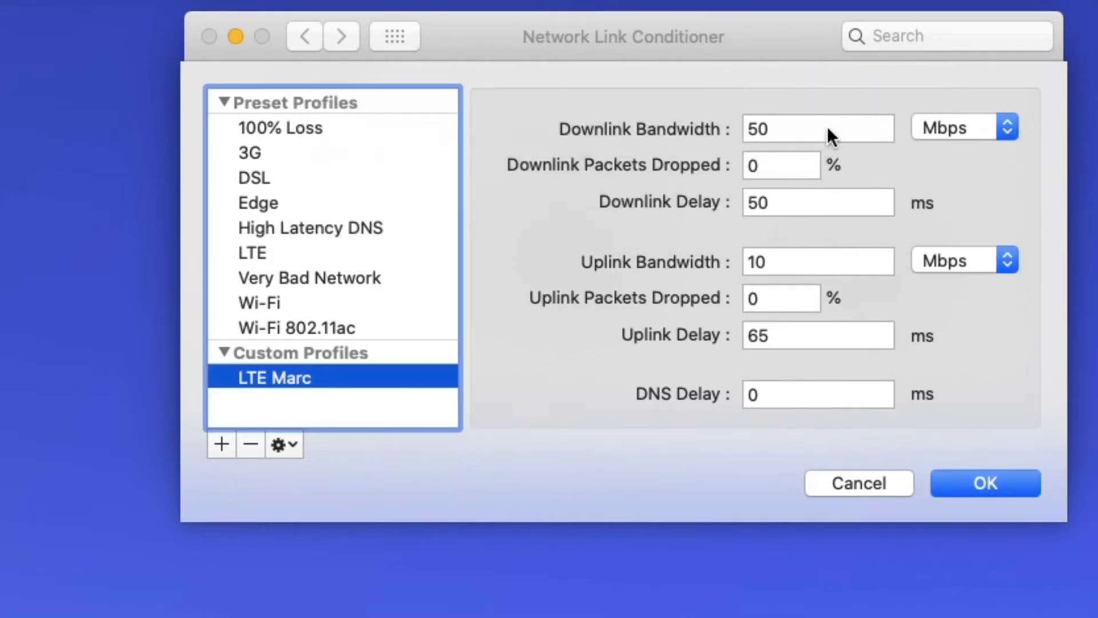
- Give LTE Marc 20 Mbps downlink and 3 Mbps uplink bandwidth and save it
double_click(784, 130)
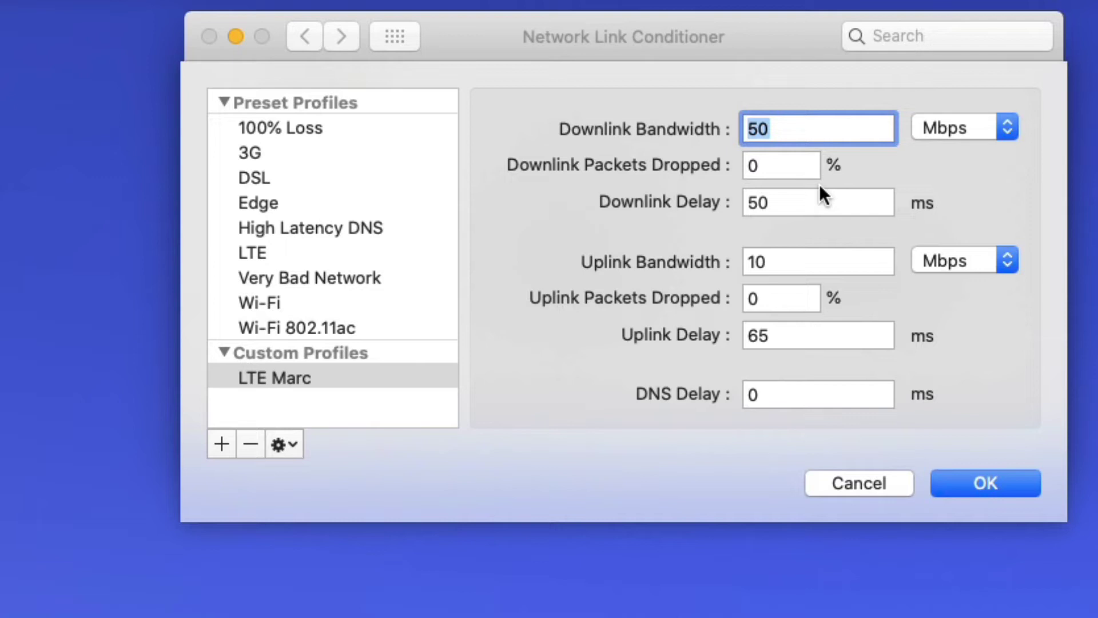
type("20")
key("Tab")
key("Tab")
type("5")
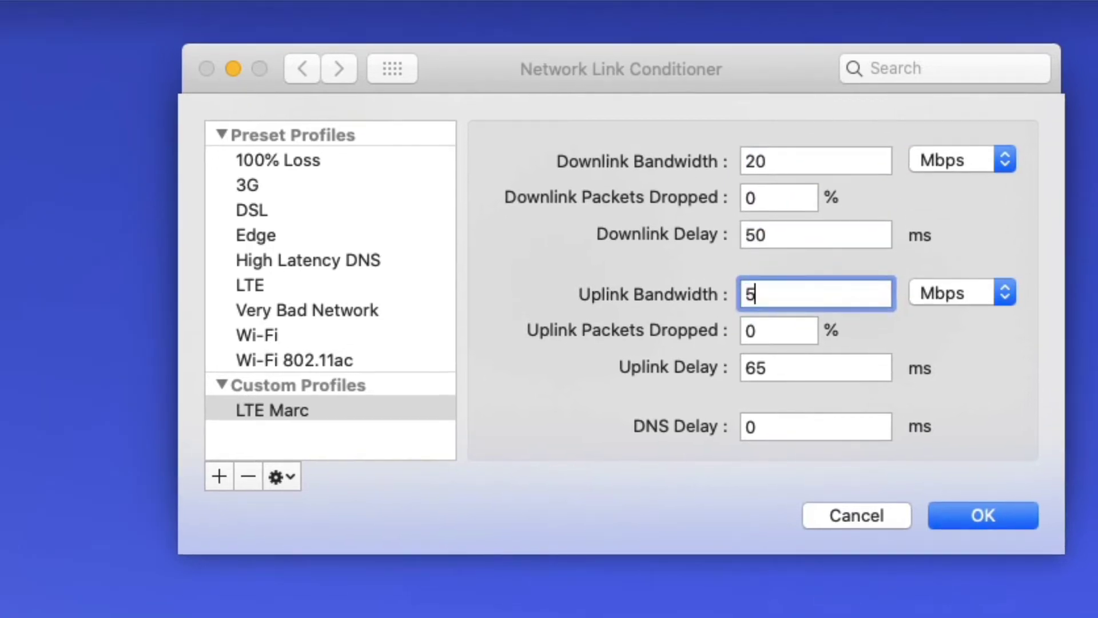
double_click(788, 259)
type("3")
left_click(832, 364)
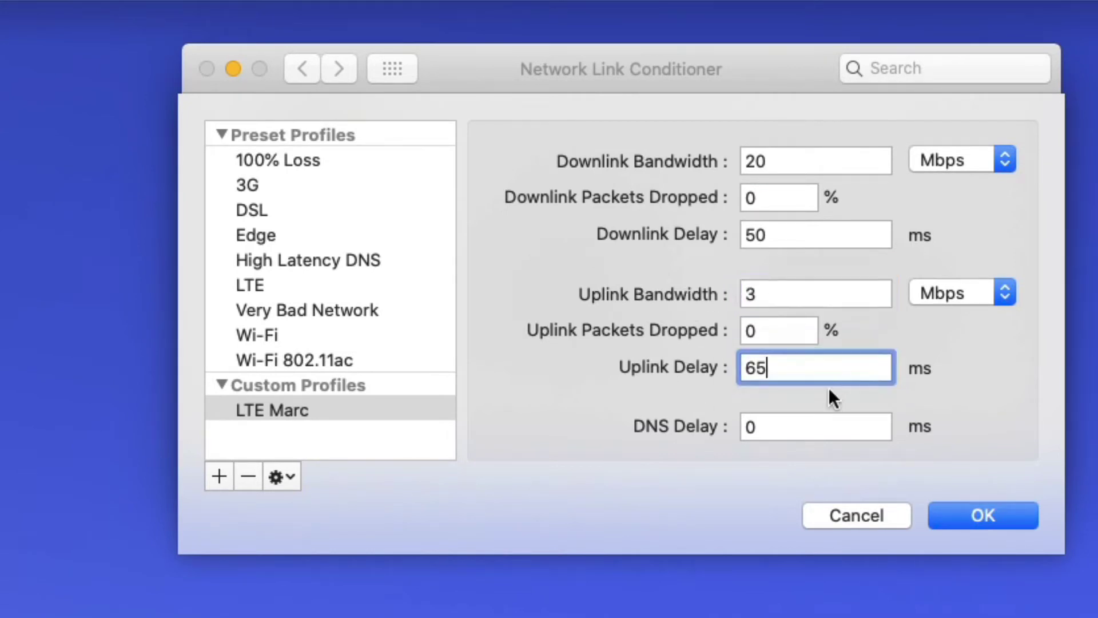
left_click(1014, 517)
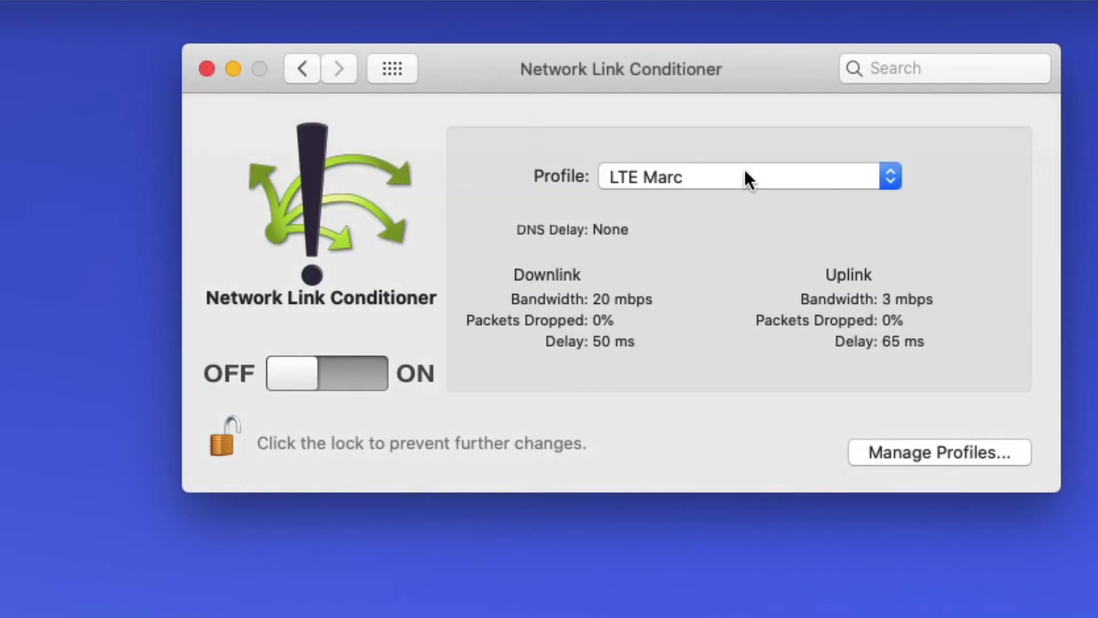
left_click(745, 177)
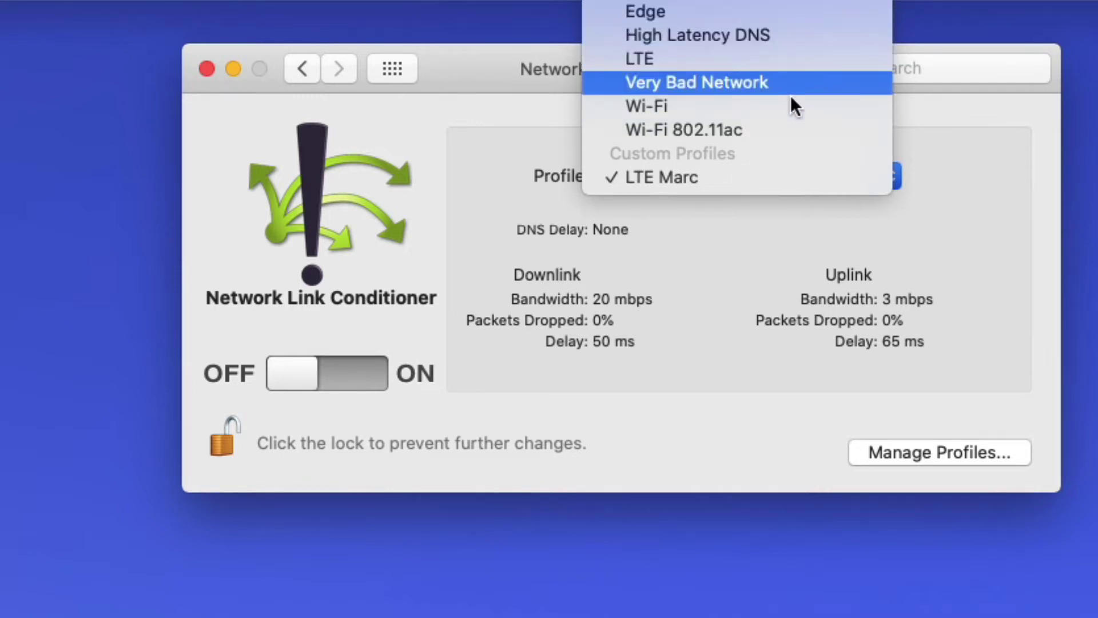
left_click(771, 270)
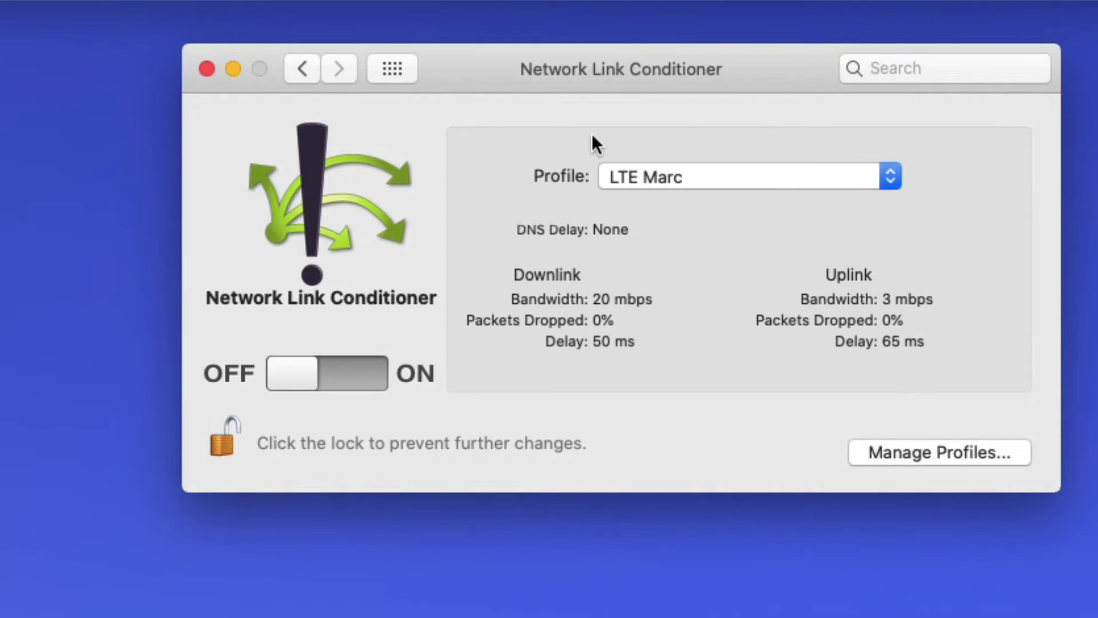
left_click(741, 174)
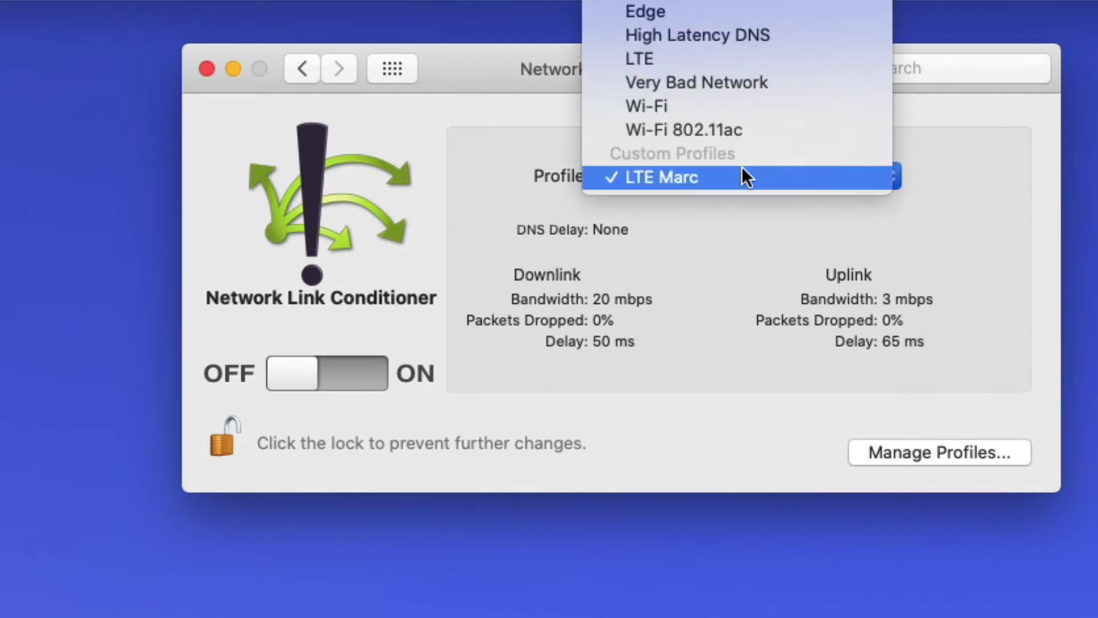
left_click(688, 274)
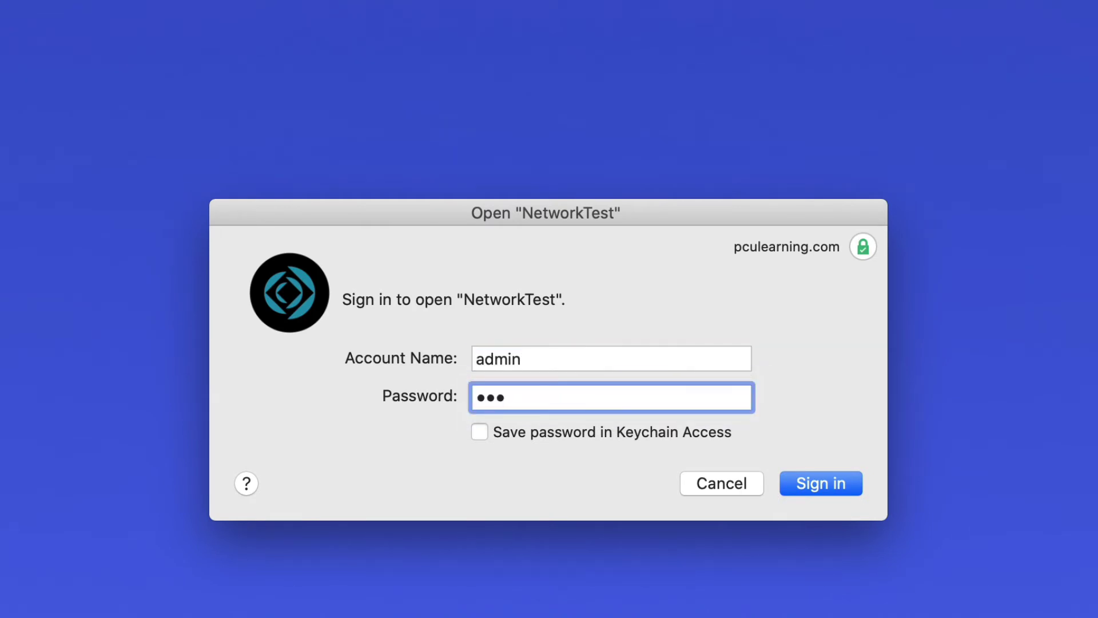
- Sign in to NetworkTest, opening its 500-invoice list totalling $236,158.00
key("Return")
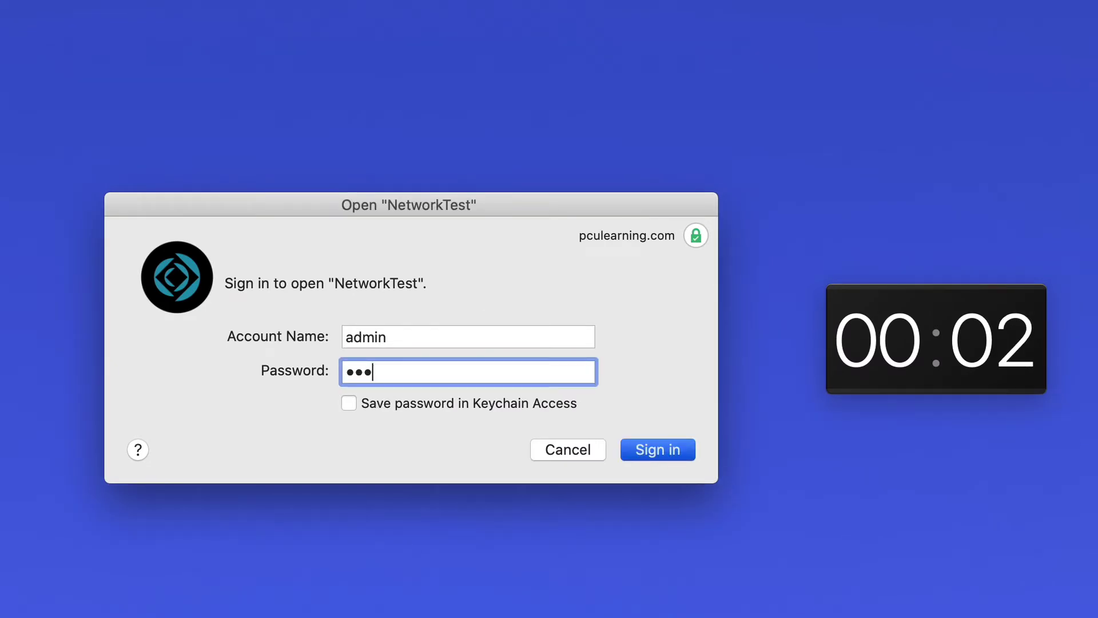
key("Return")
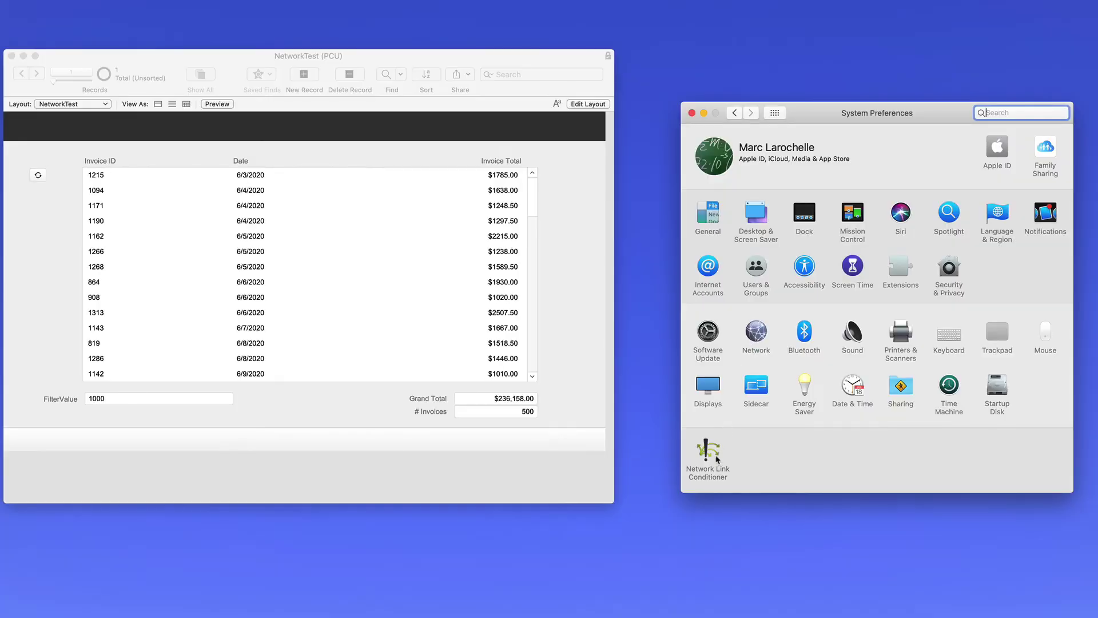
- Return to the Network Link Conditioner pane and confirm LTE Marc (20/3 Mbps, 50/65 ms) stays selected
left_click(711, 455)
left_click(914, 161)
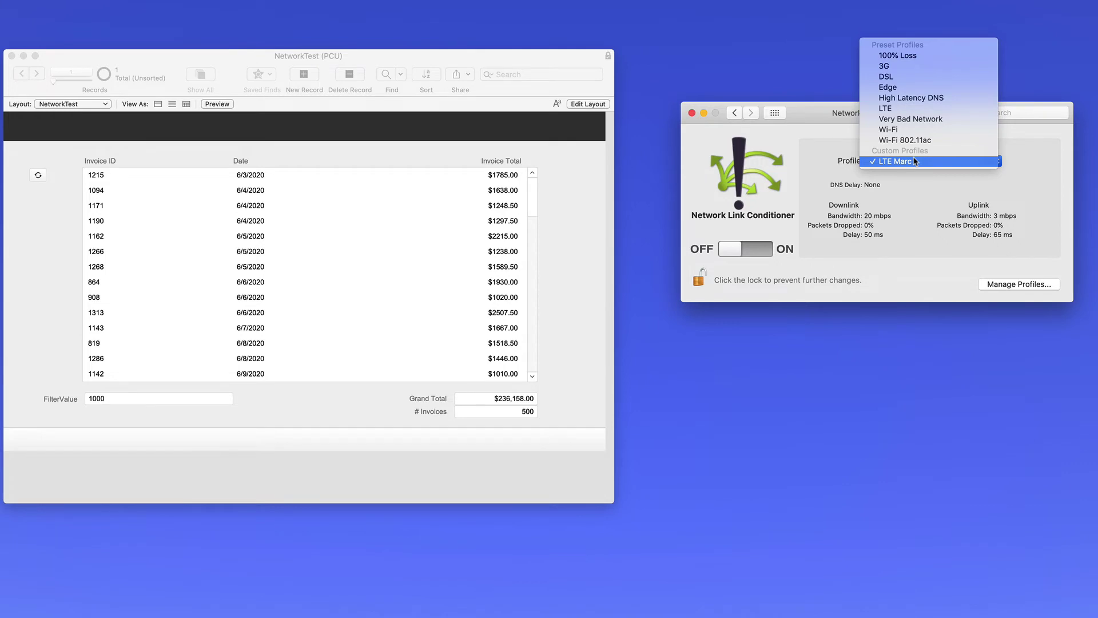
left_click(915, 161)
left_click(1015, 286)
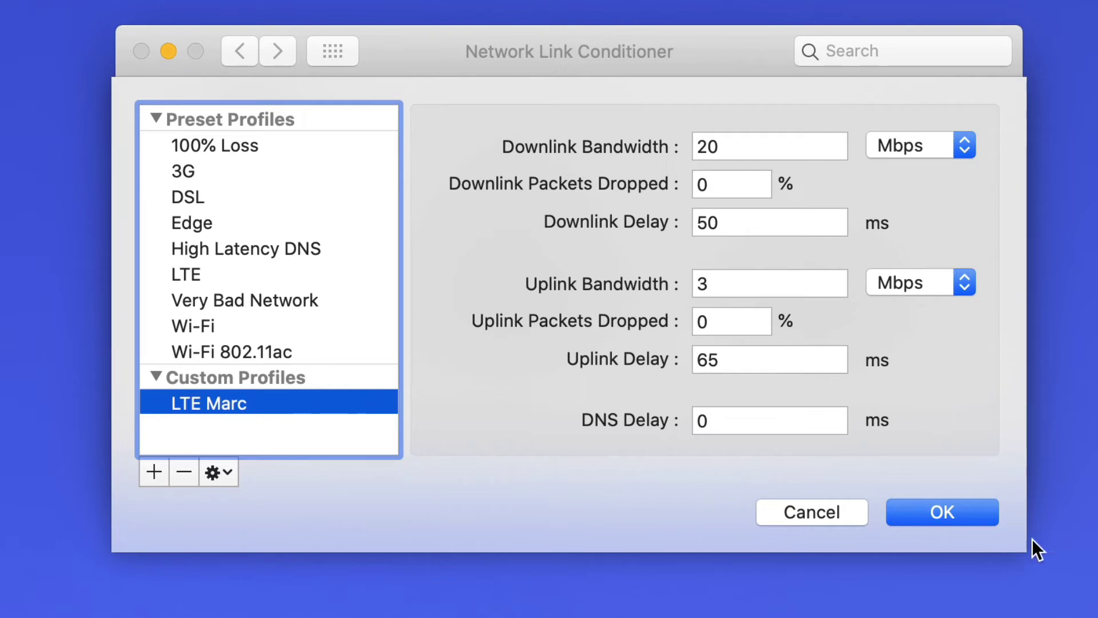
left_click(965, 506)
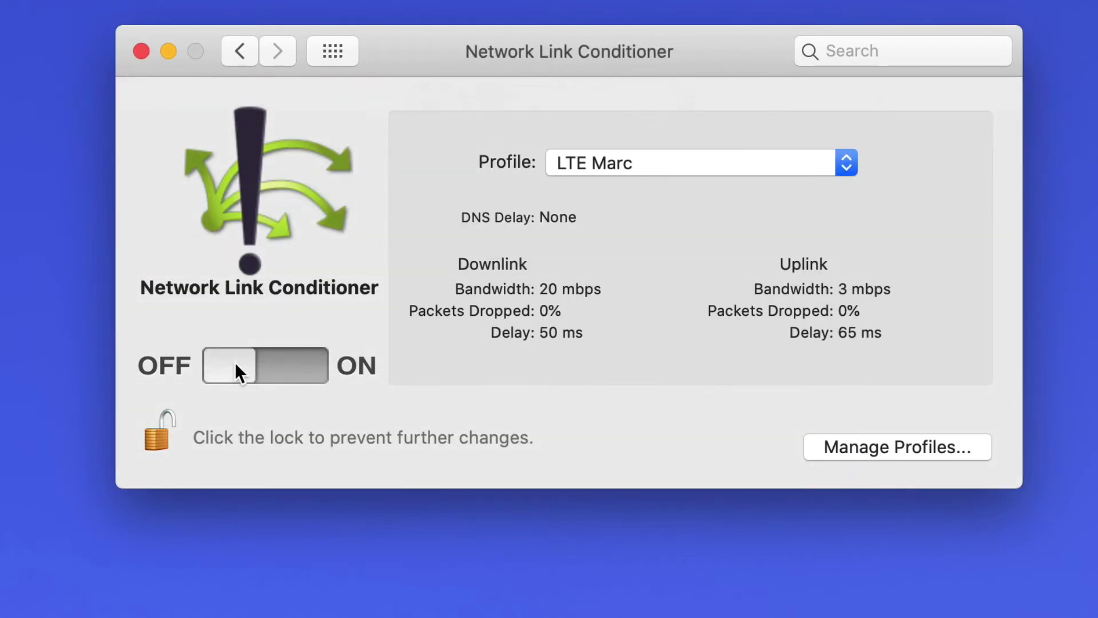
- Turn network conditioning on, reopen NetworkTest, and review the Main table's 7 fields in Manage Database
left_click(234, 362)
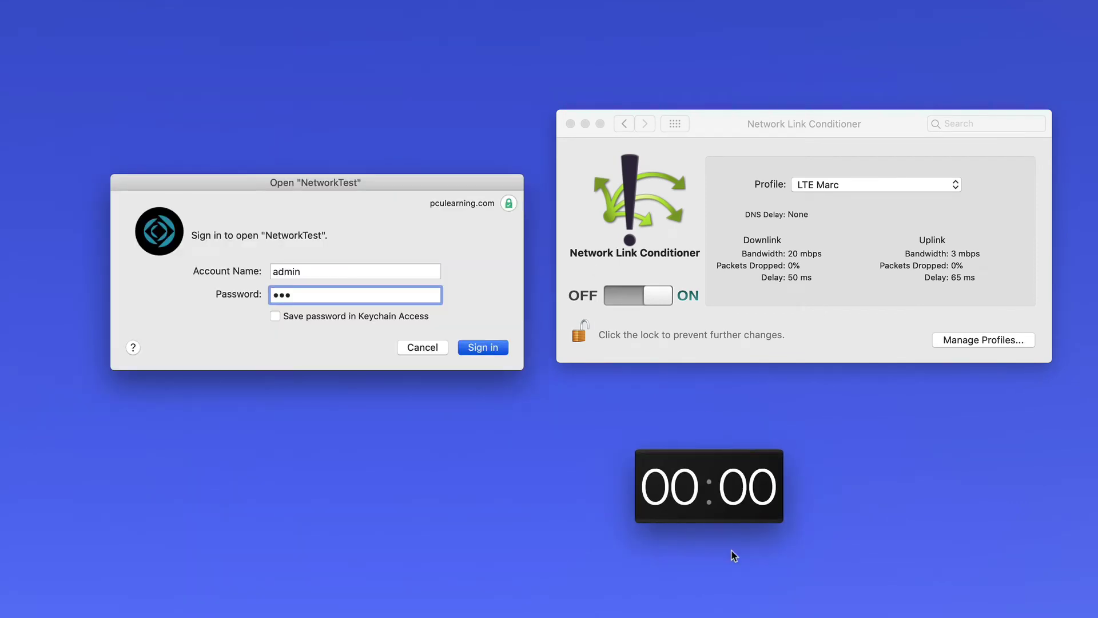
key("Return")
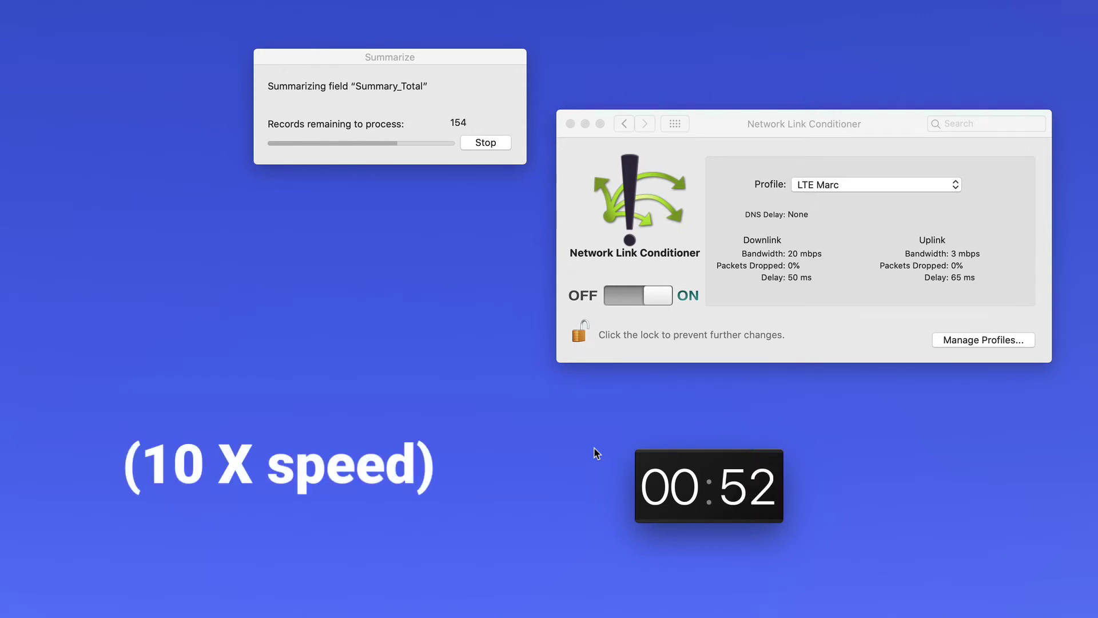
mouse_move(719, 516)
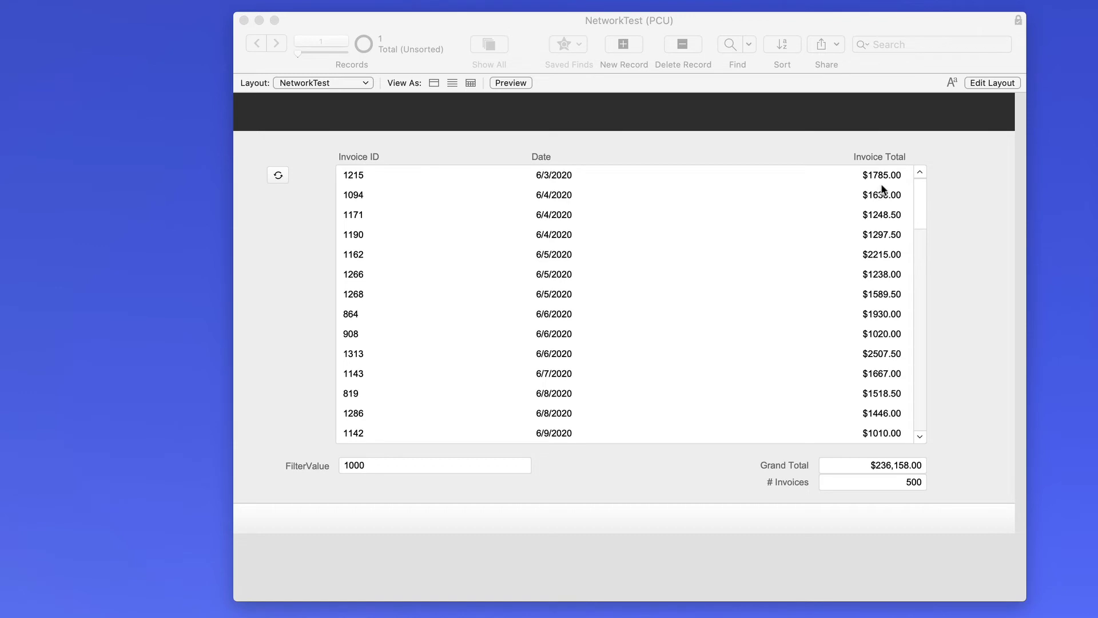
scroll(883, 188, "down", 1)
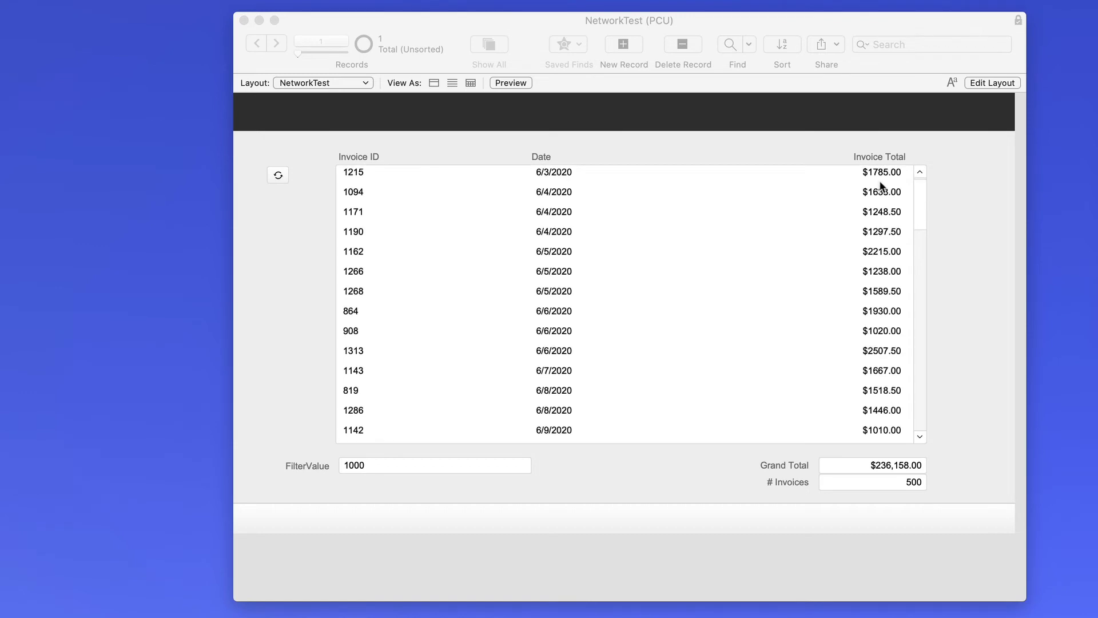
scroll(881, 184, "down", 1)
scroll(881, 184, "up", 1)
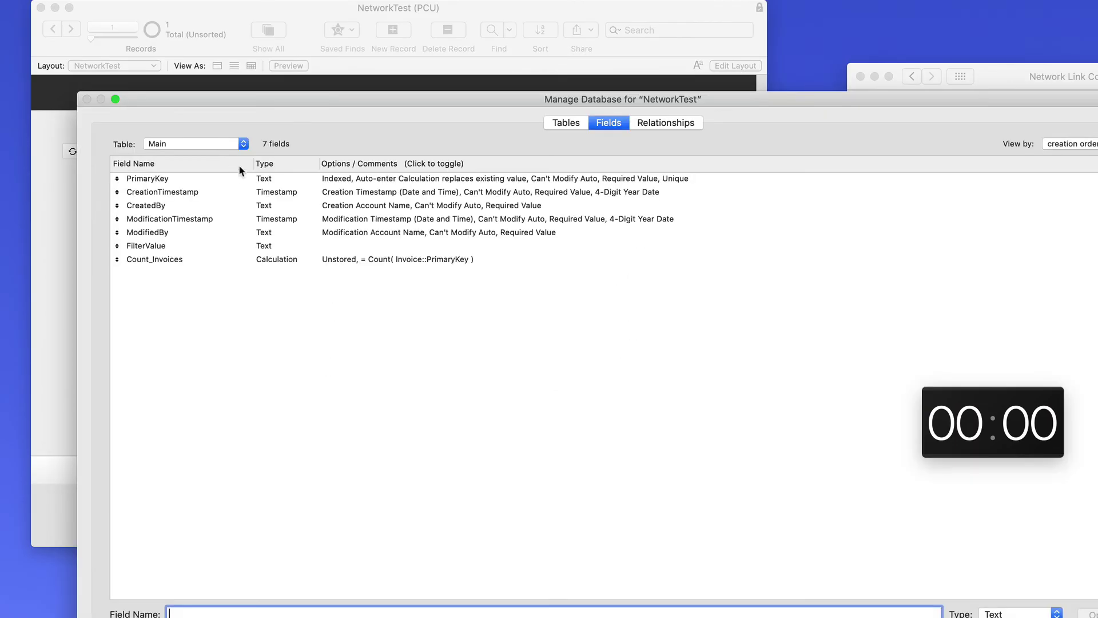
- Change the Invoice table's Total field from a Sum( Line Item::Amount ) calculation to Number
left_click(207, 142)
left_click(205, 149)
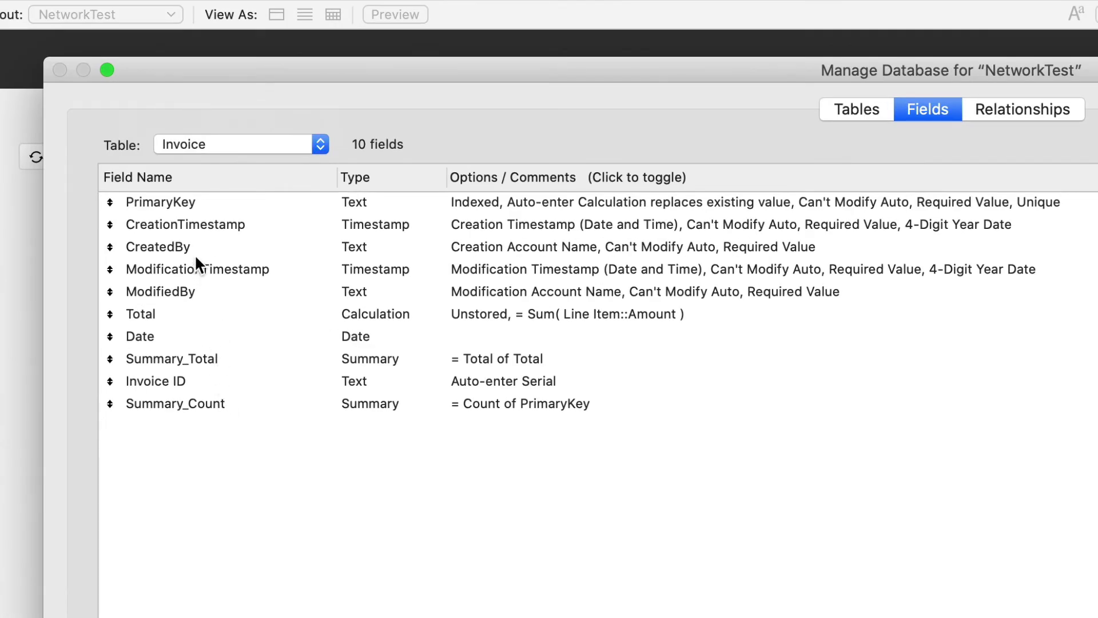
left_click(201, 315)
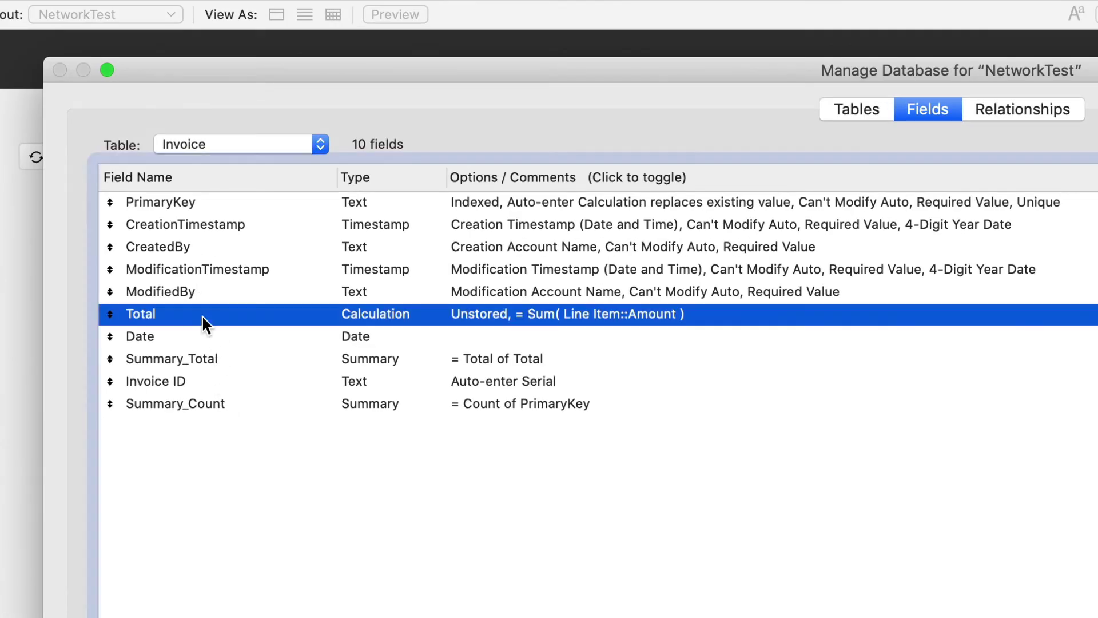
double_click(521, 312)
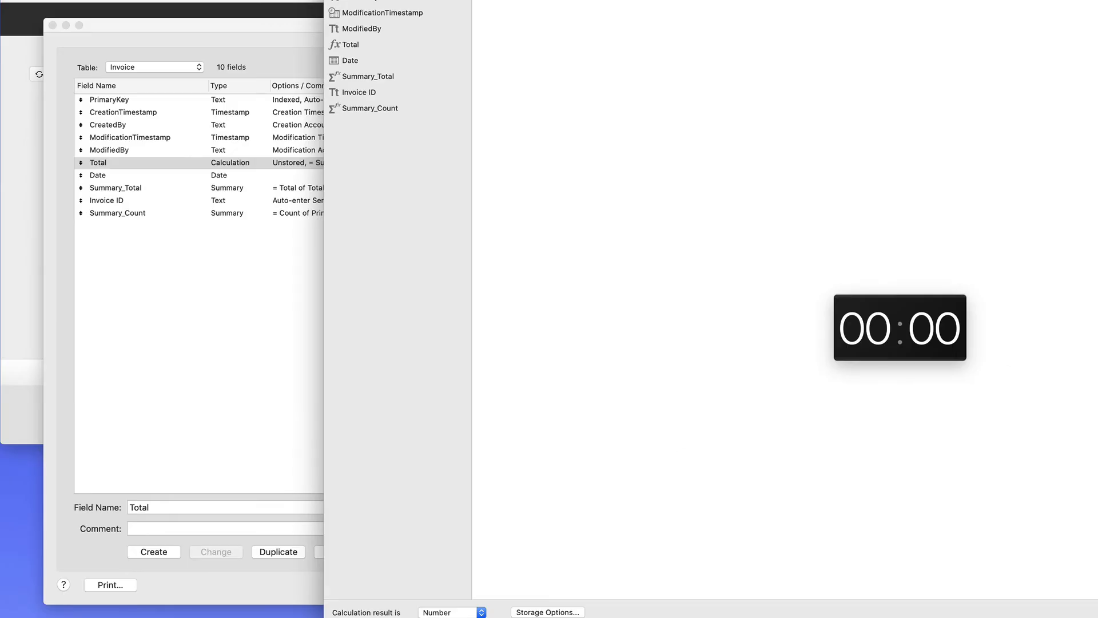
key("Return")
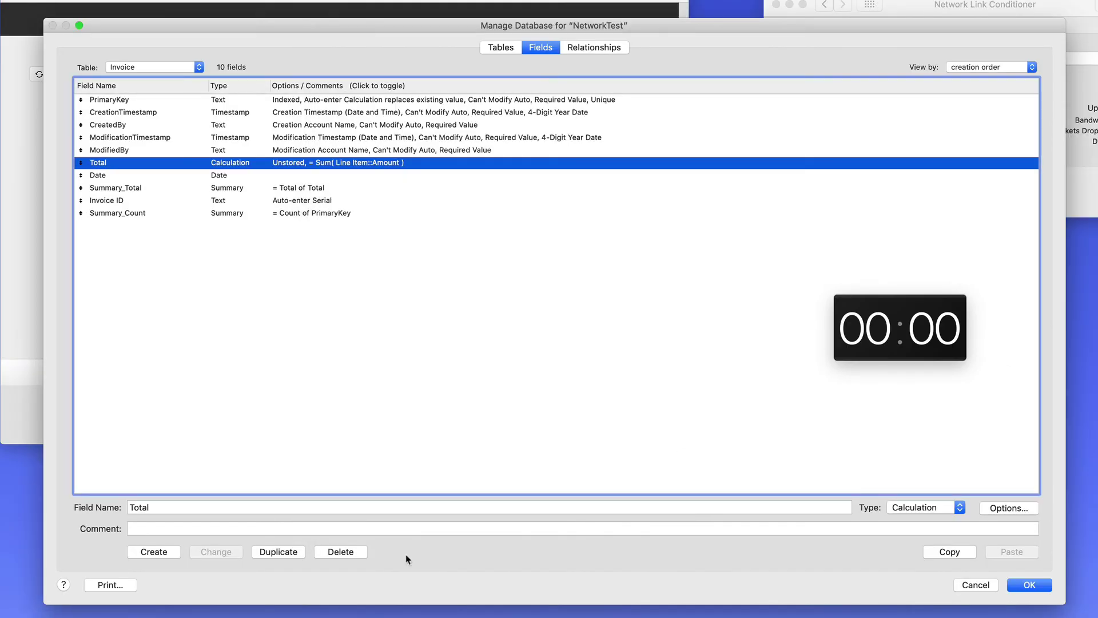
left_click(915, 509)
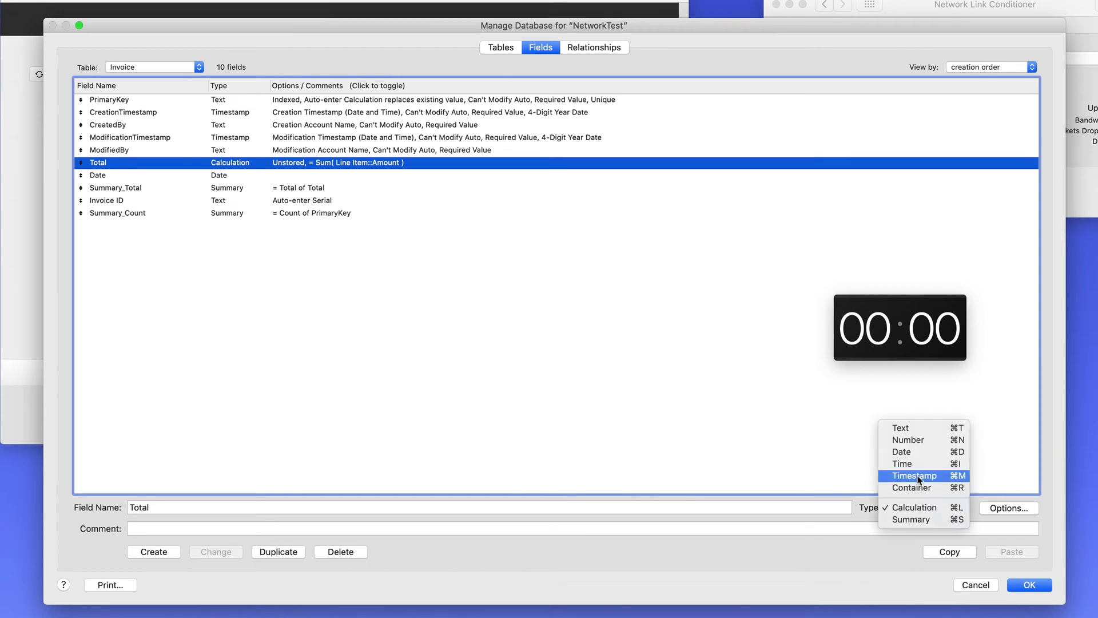
left_click(918, 441)
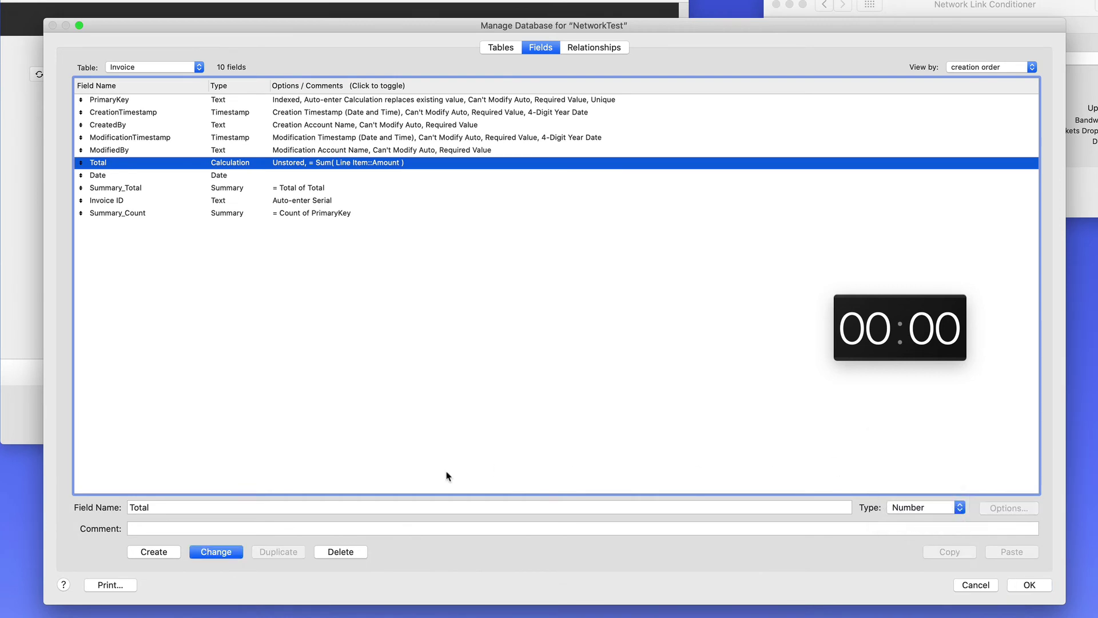
left_click(216, 551)
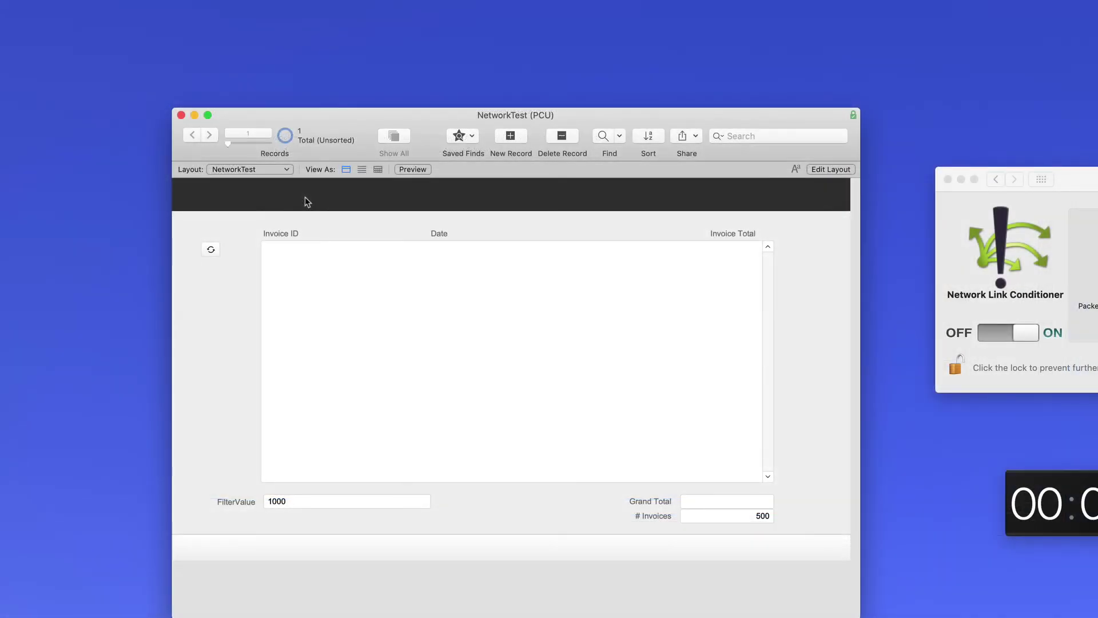
- Open the Invoice layout in a new window and step through records with Total in focus
key("super+shift+l")
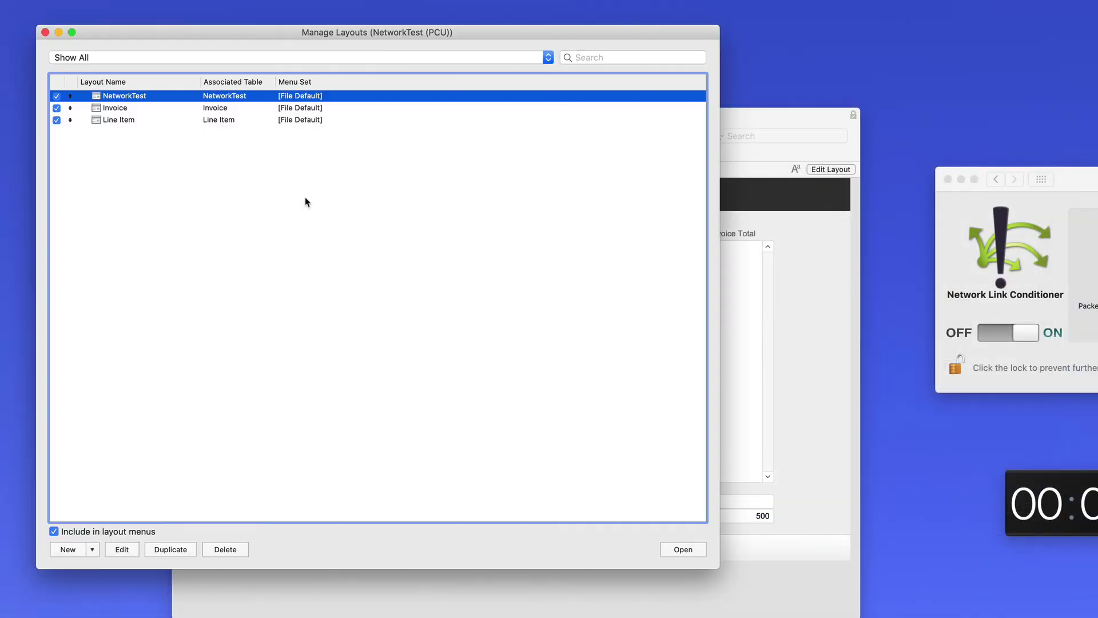
left_click(130, 109)
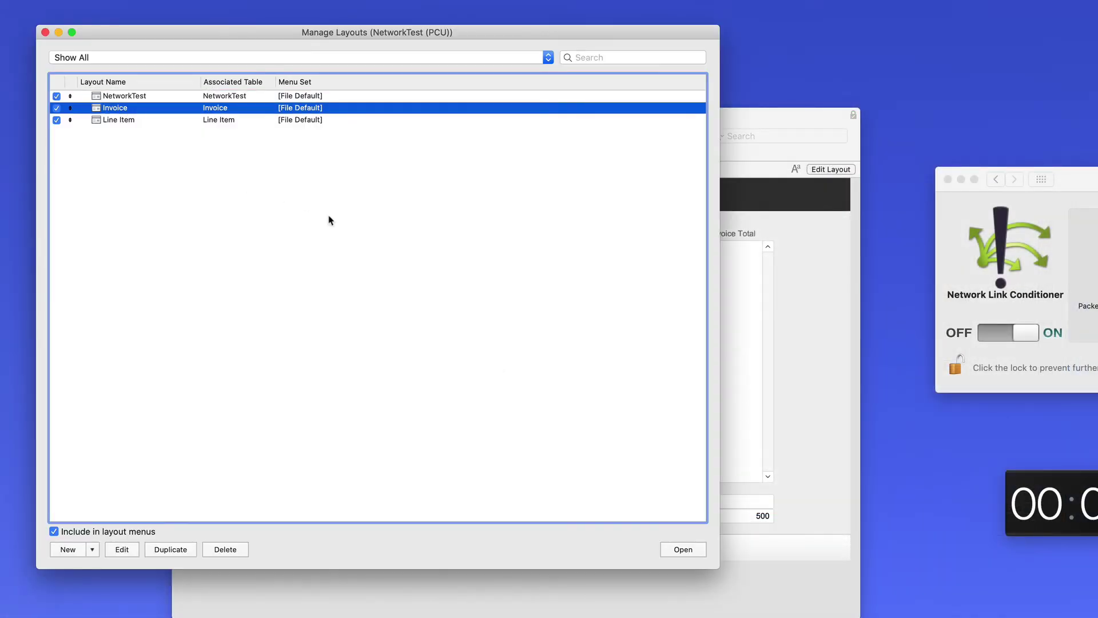
left_click(683, 550)
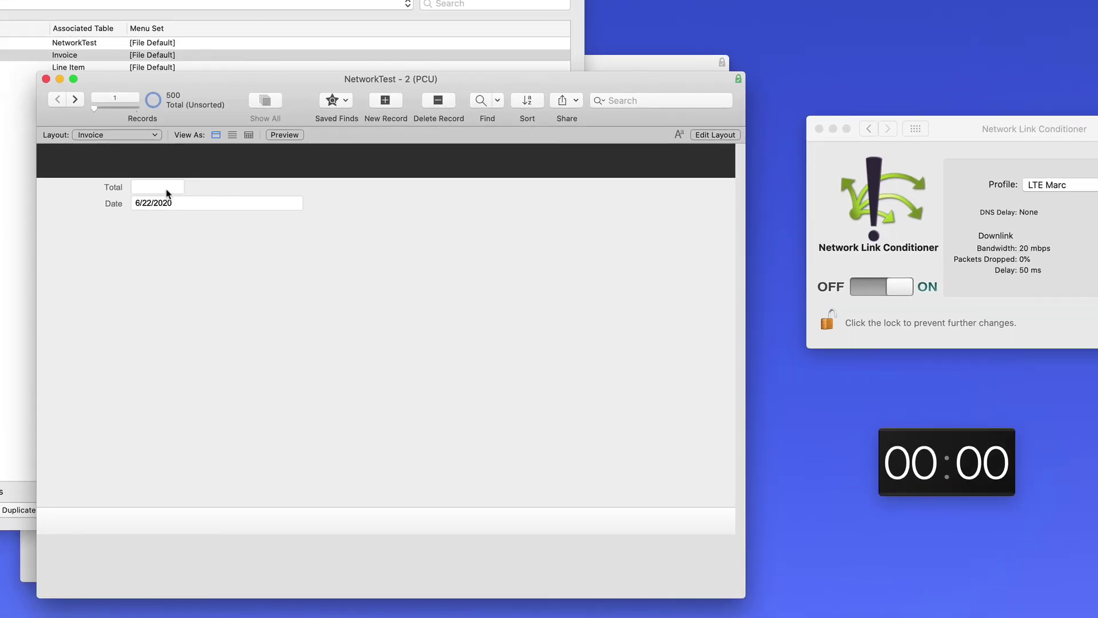
left_click(313, 237)
left_click(74, 99)
left_click(75, 98)
left_click(75, 99)
left_click(75, 99)
- Replace Total in all 500 invoice records with the calculation Sum( Line Item::Amount )
key("super+equal")
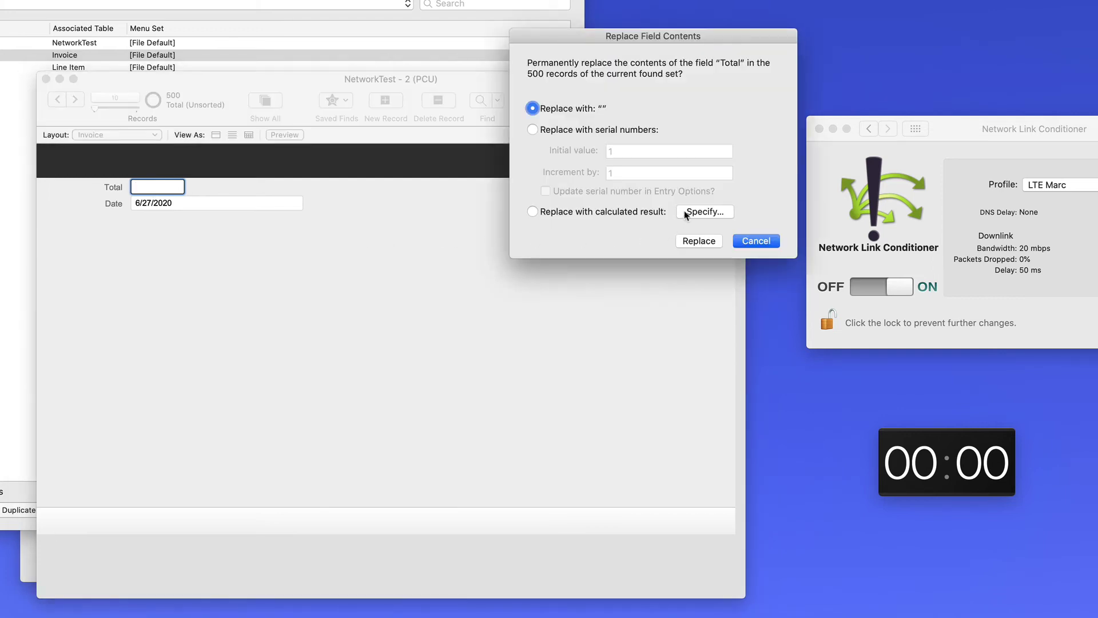
left_click(687, 213)
type("Sum( Line Item::Amount )")
key("Return")
left_click(710, 241)
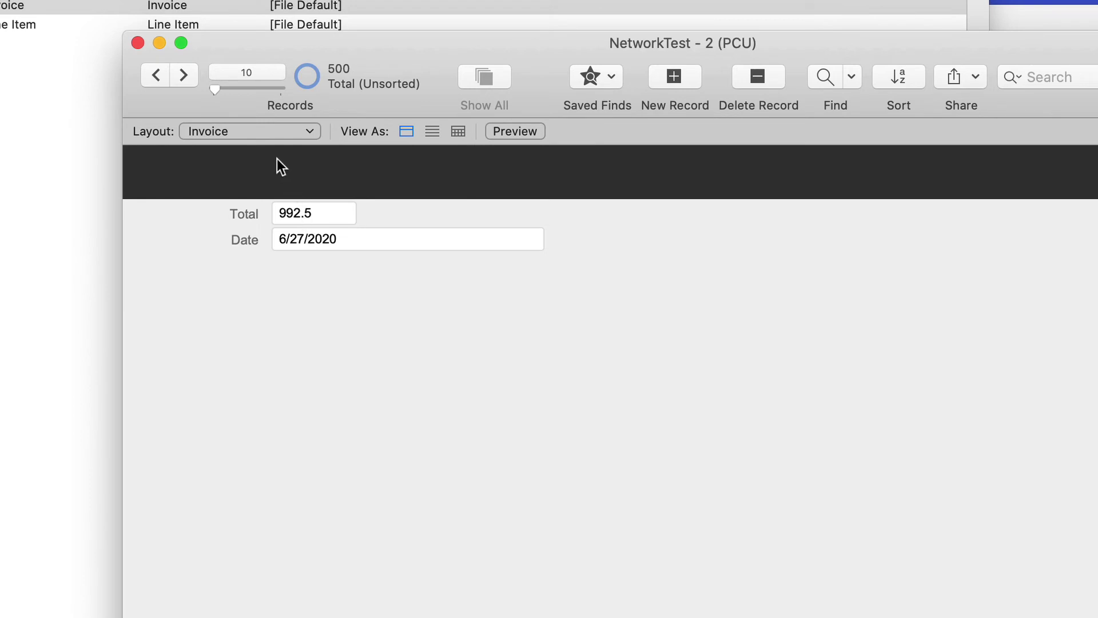
- Close the second NetworkTest window, the layouts manager, and then the NetworkTest file
left_click(256, 136)
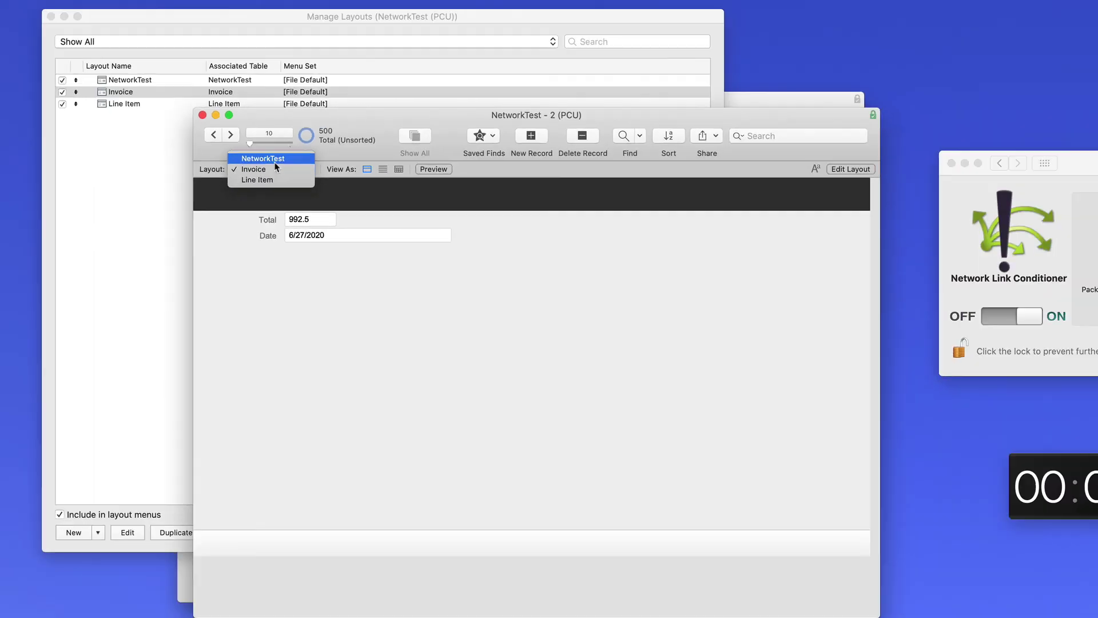
left_click(197, 55)
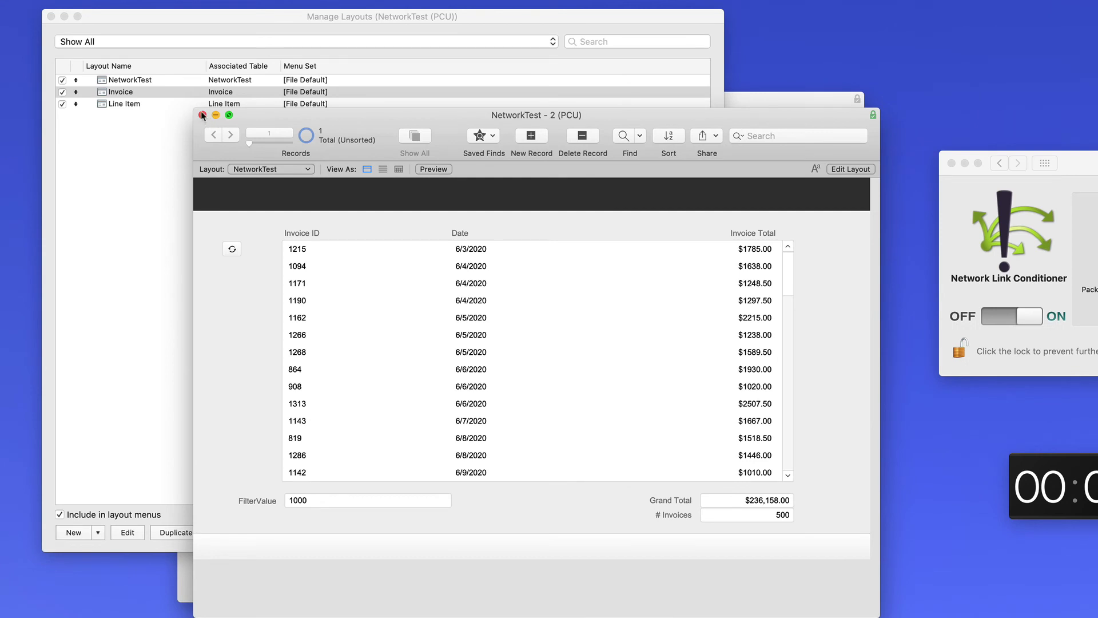
left_click(203, 116)
left_click(51, 17)
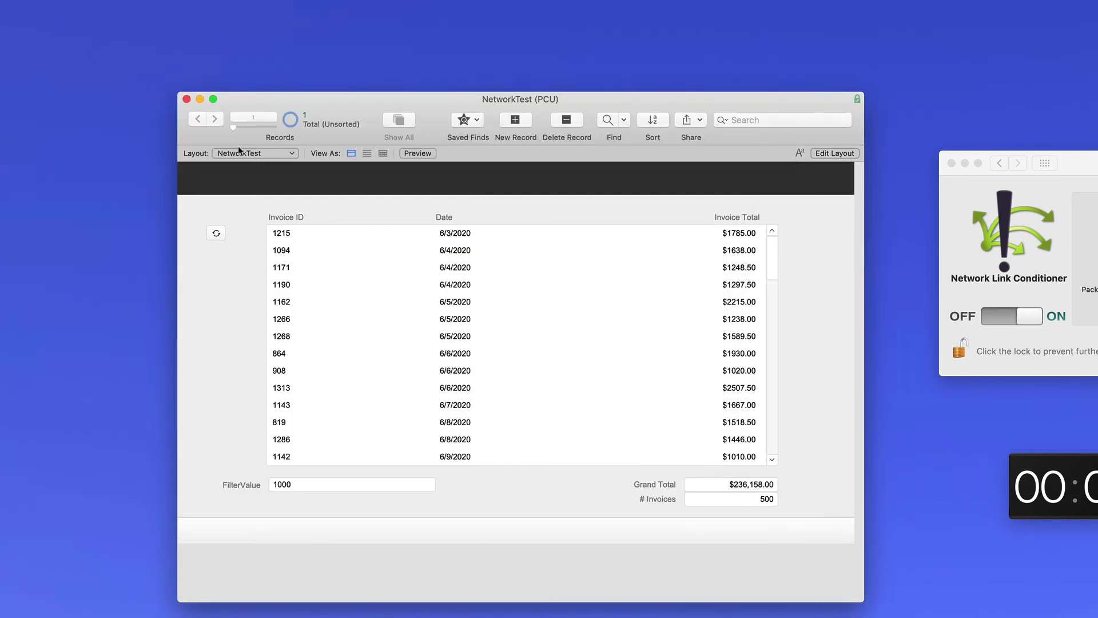
left_click(186, 100)
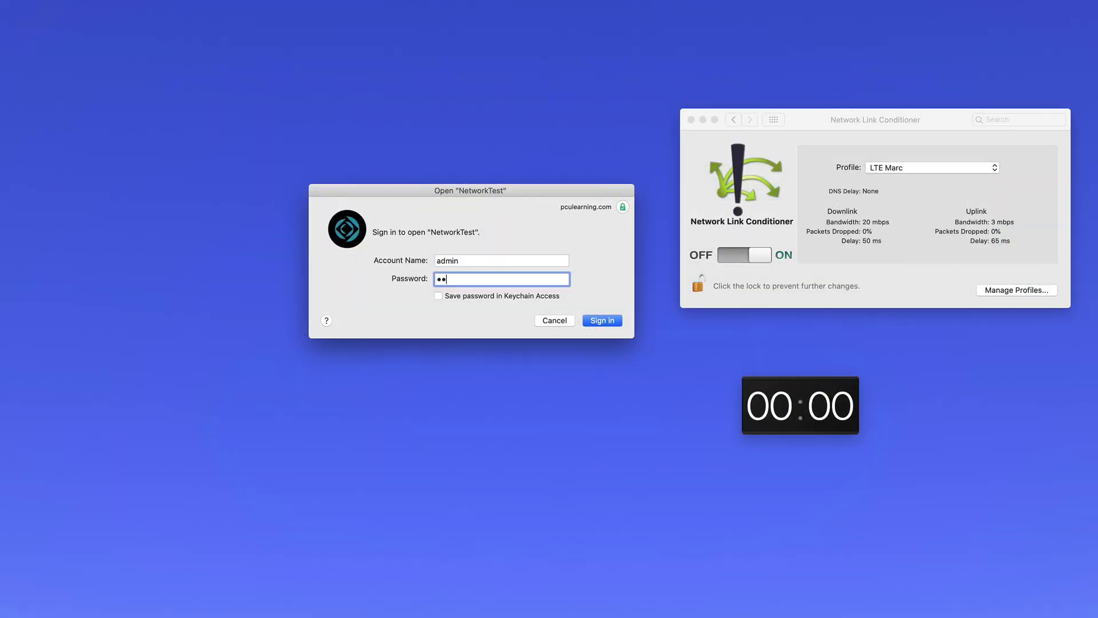
- Reopen NetworkTest under LTE Marc, sign in, and start the load timer
type("n")
left_click(612, 320)
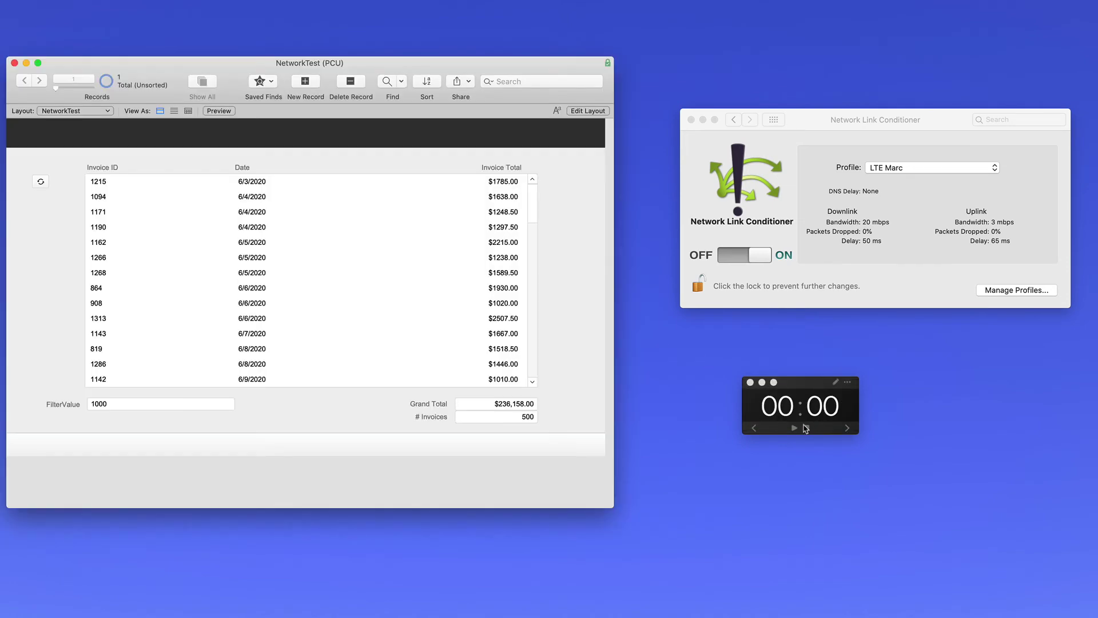
left_click(795, 429)
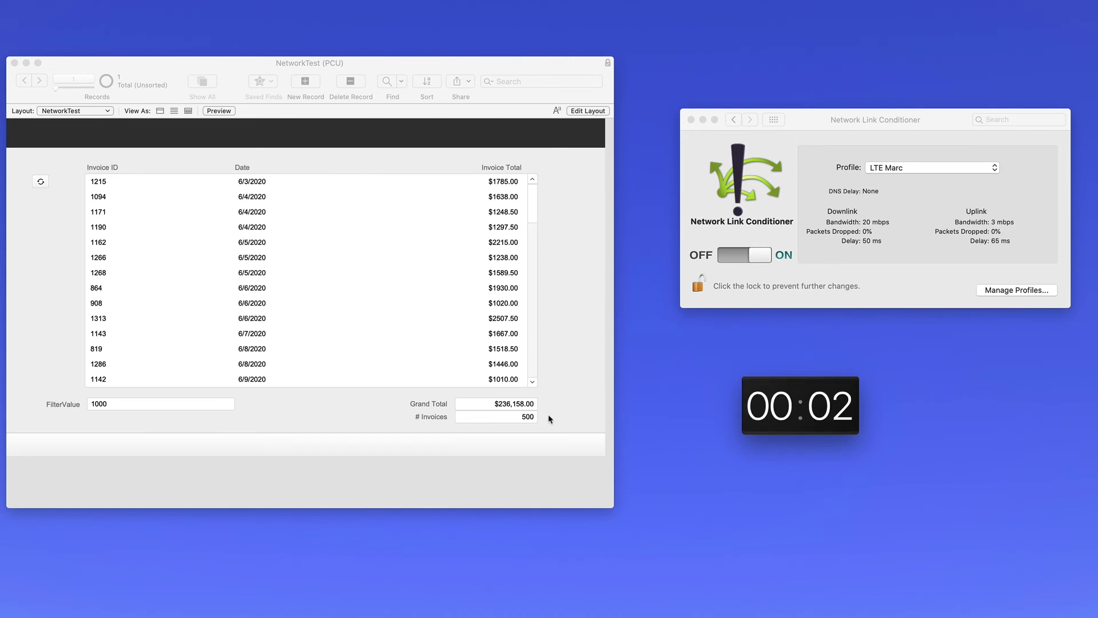
left_click(569, 356)
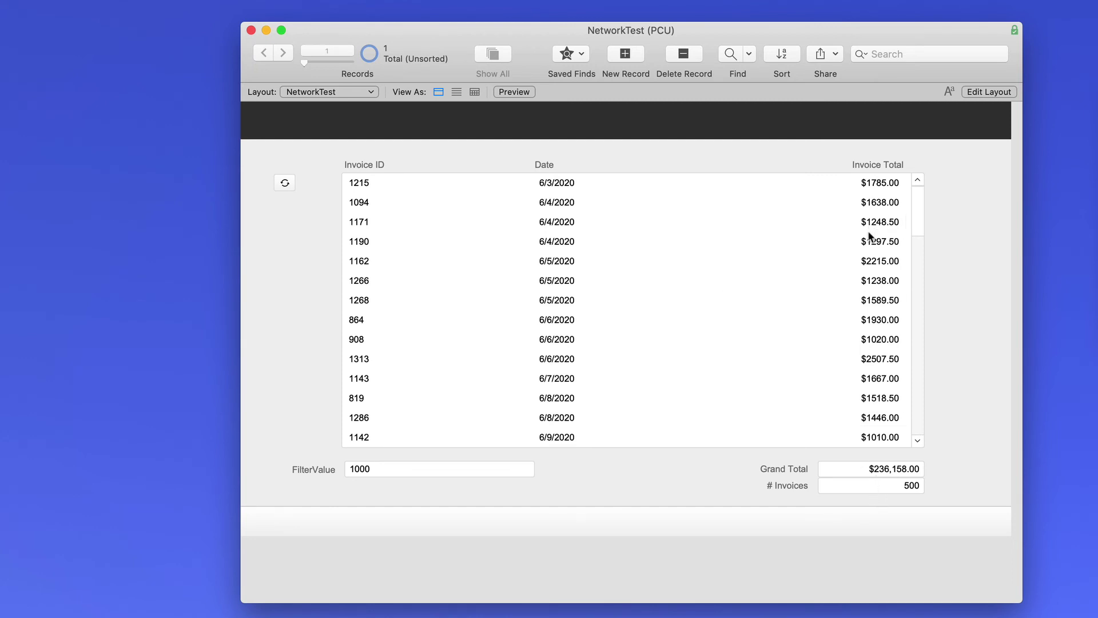
left_click(340, 95)
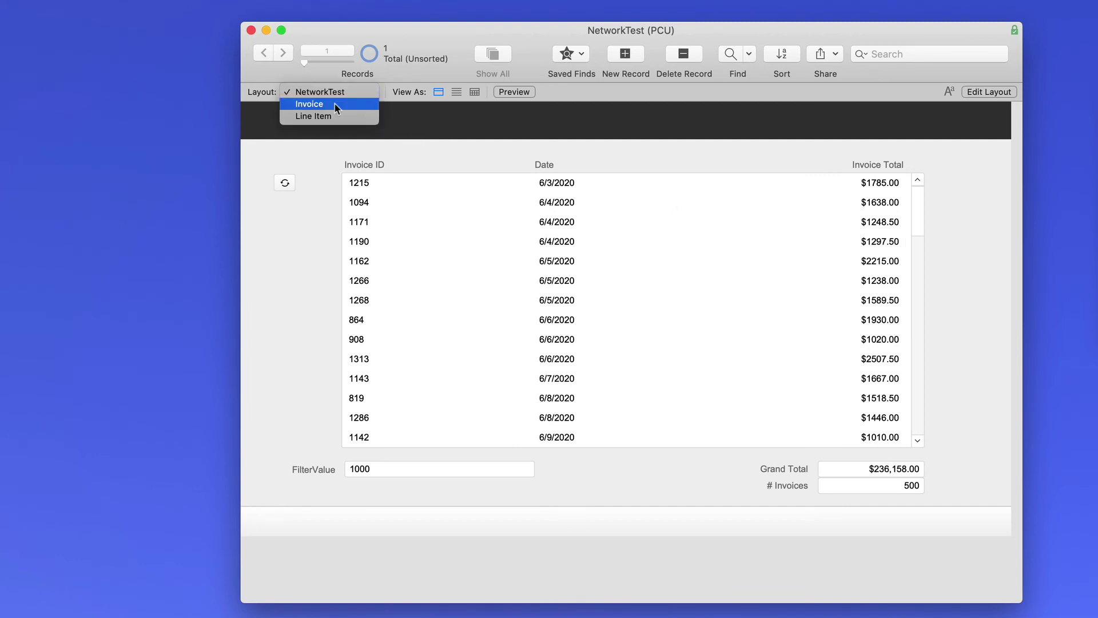
left_click(335, 104)
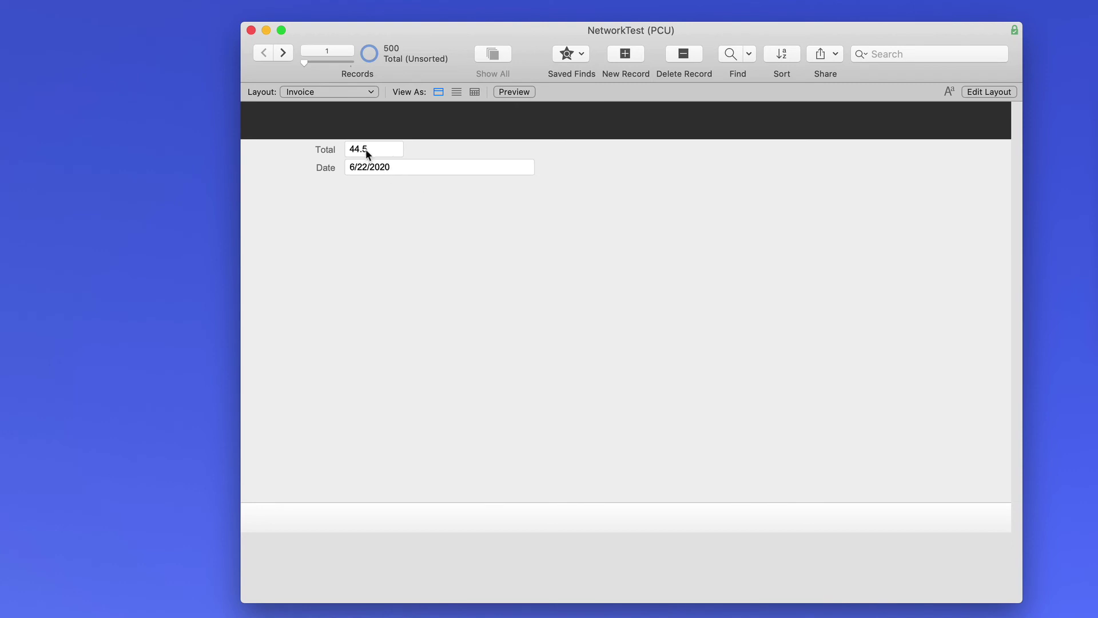
left_click(334, 90)
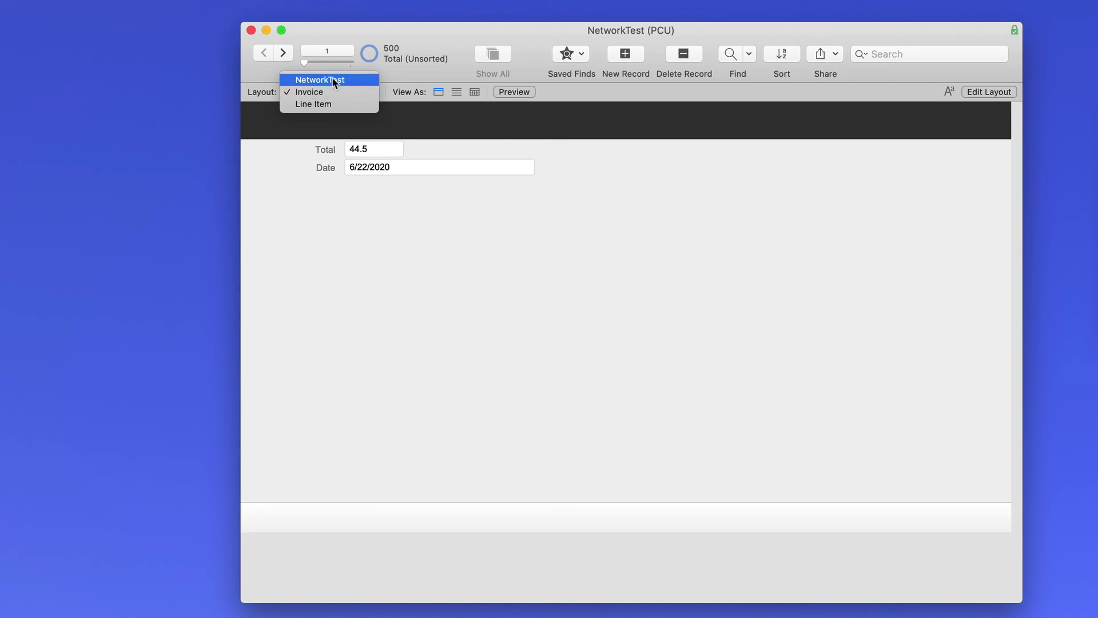
left_click(338, 81)
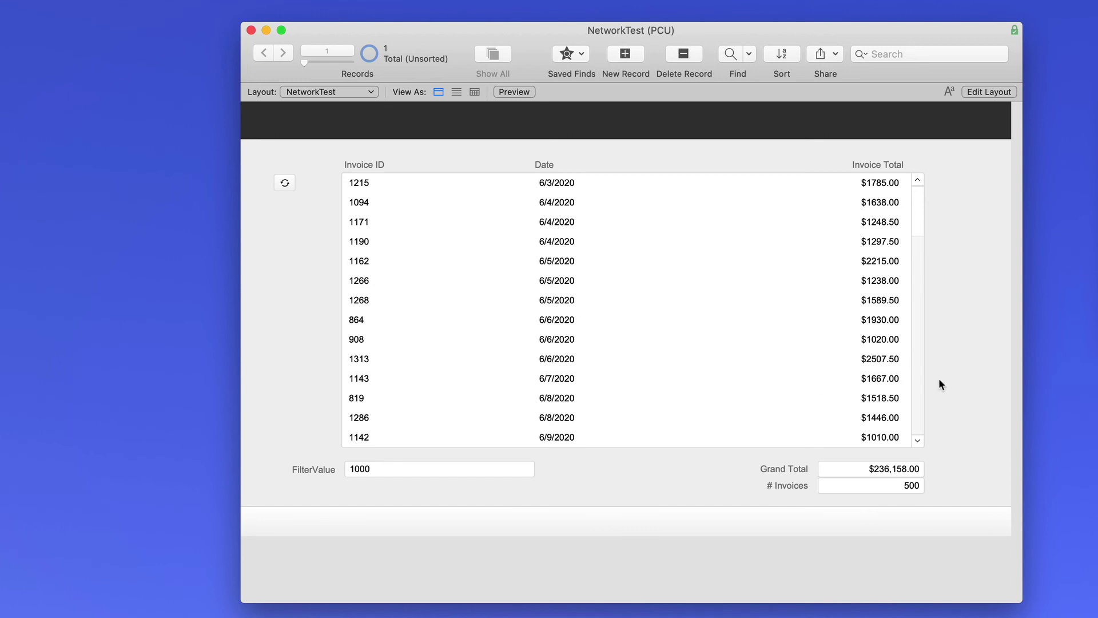
- Close NetworkTest and switch the conditioner to Very Bad Network (1 mbps, 10% dropped, 500 ms)
left_click(250, 30)
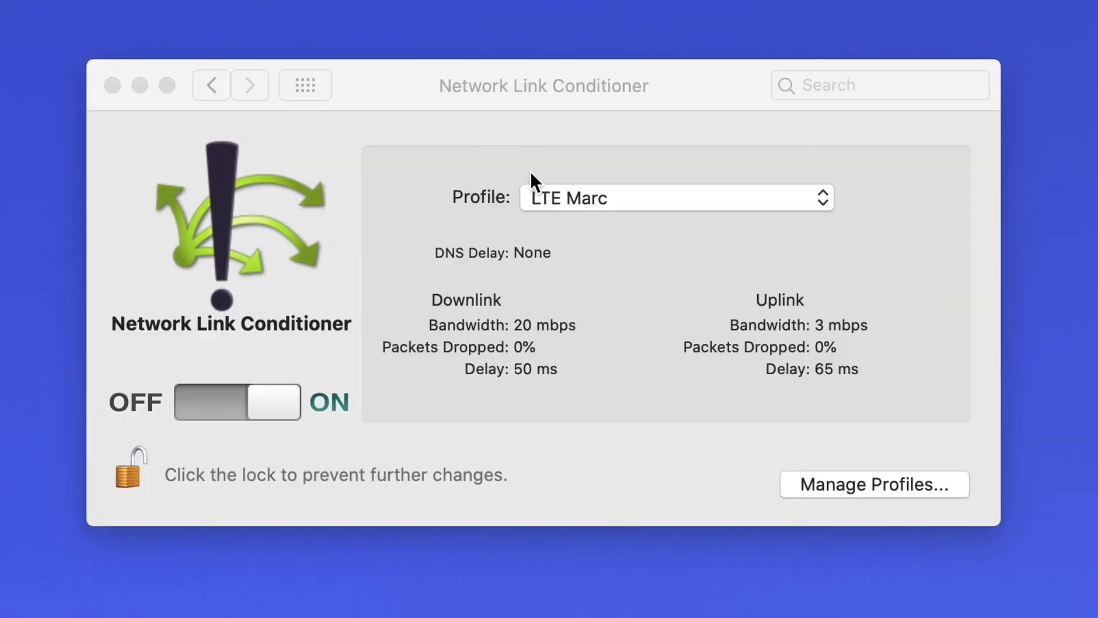
left_click(635, 197)
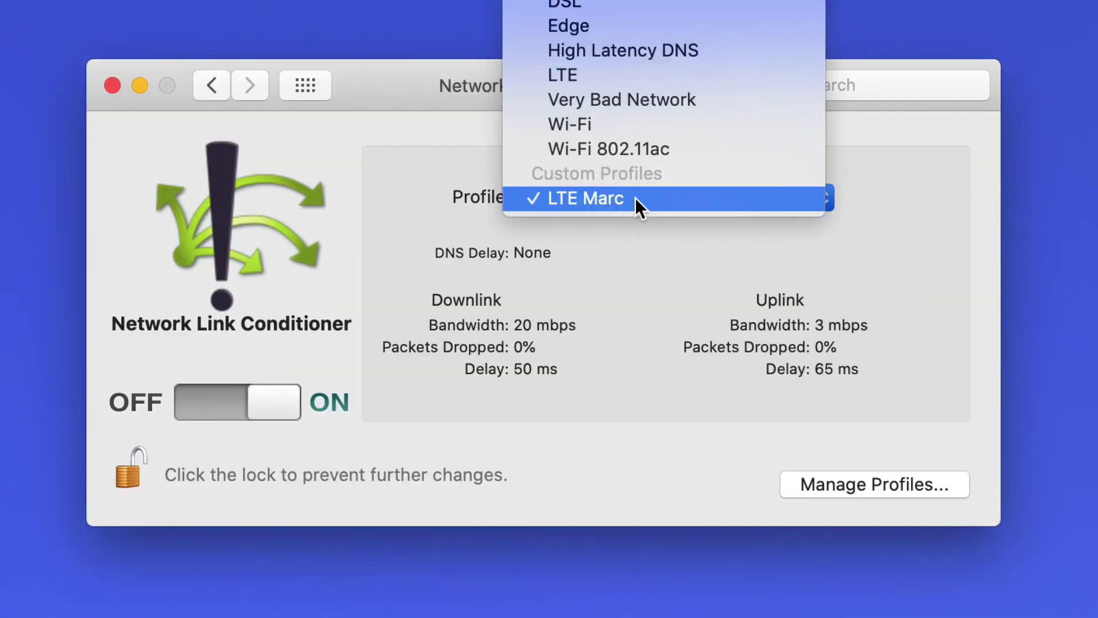
left_click(636, 101)
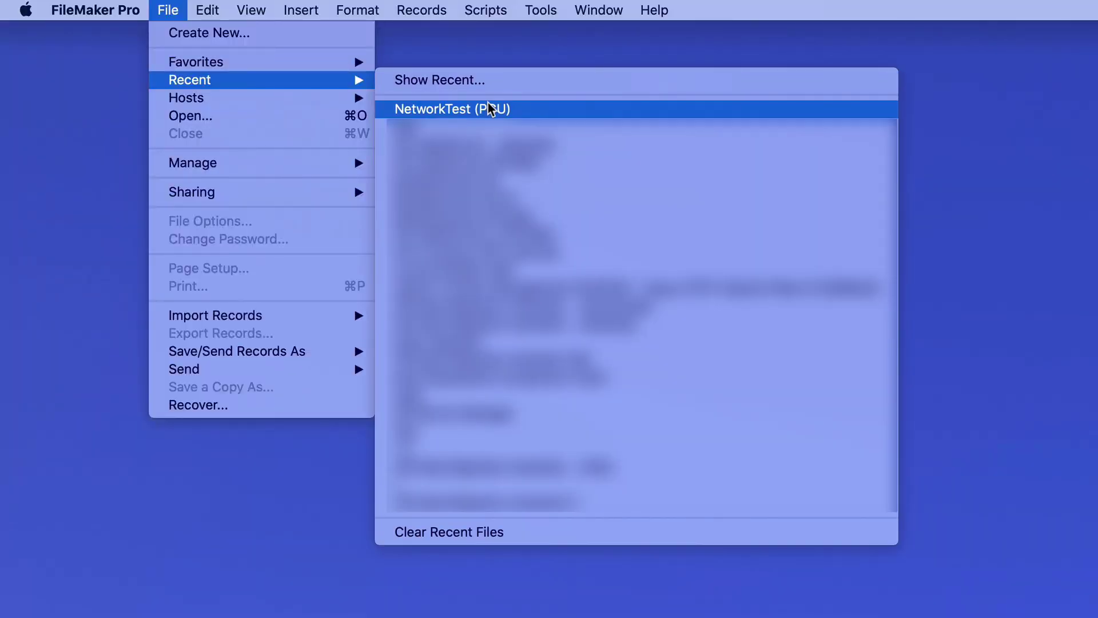
- Reopen the recent NetworkTest file and enter the account name and password at sign-in
left_click(490, 108)
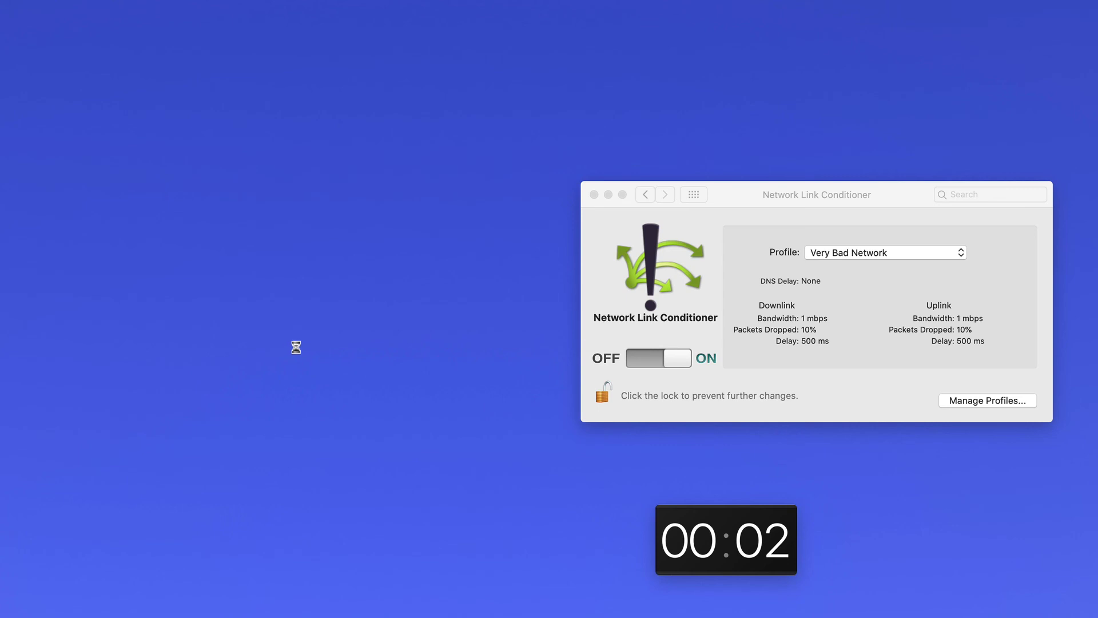
left_click_drag(414, 117, 295, 243)
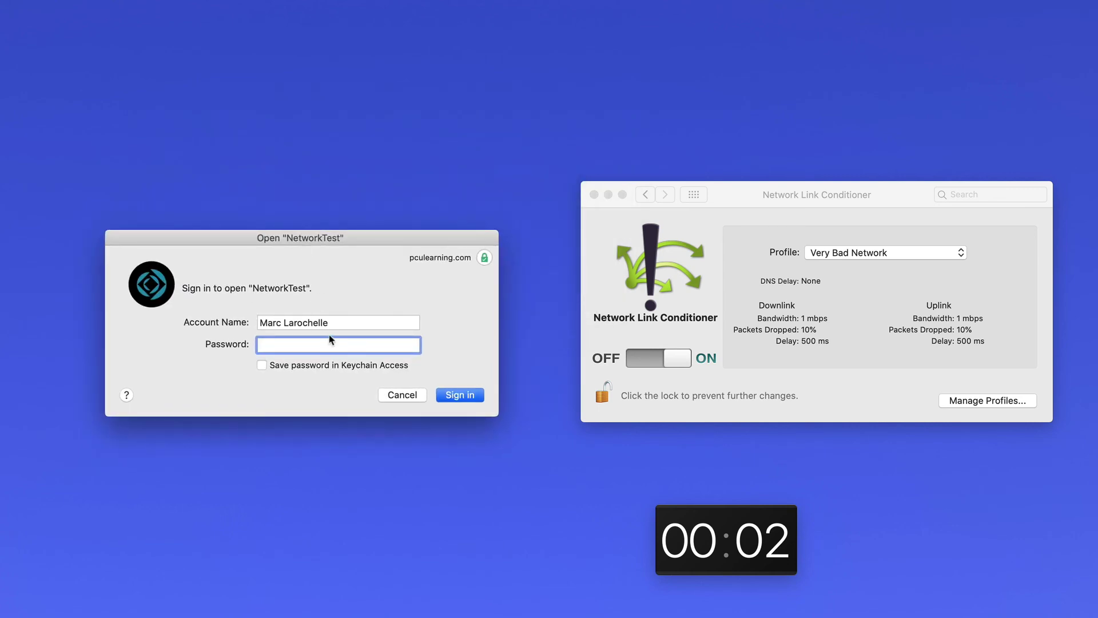
key("shift+Tab")
type("admin")
key("Tab")
type("123")
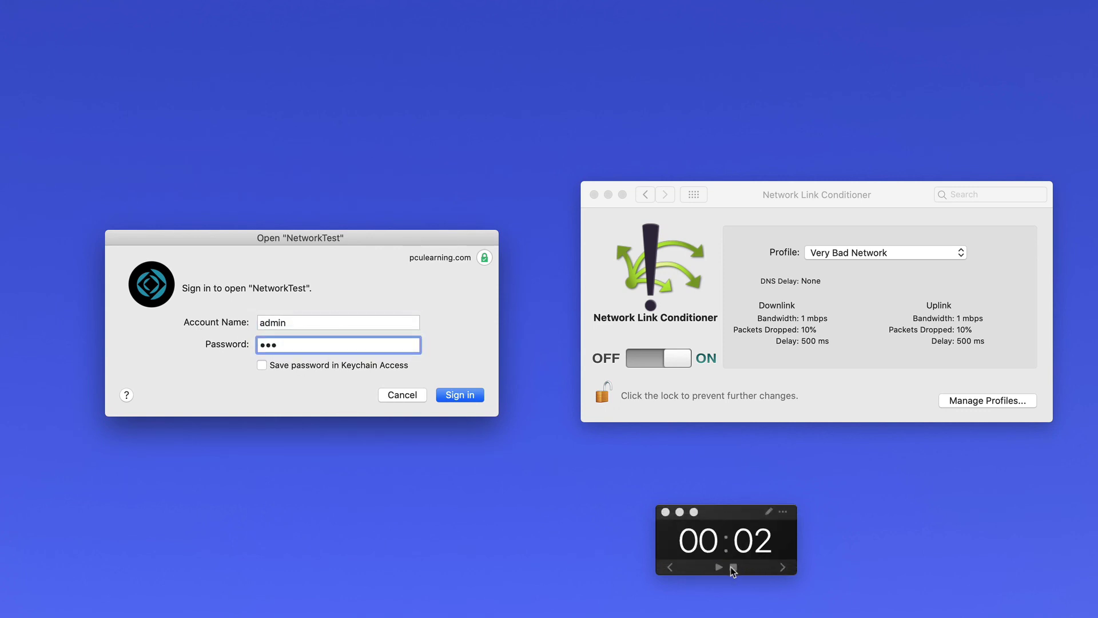
- Reset the timer and sign in to open NetworkTest over Very Bad Network
left_click(733, 567)
left_click(733, 566)
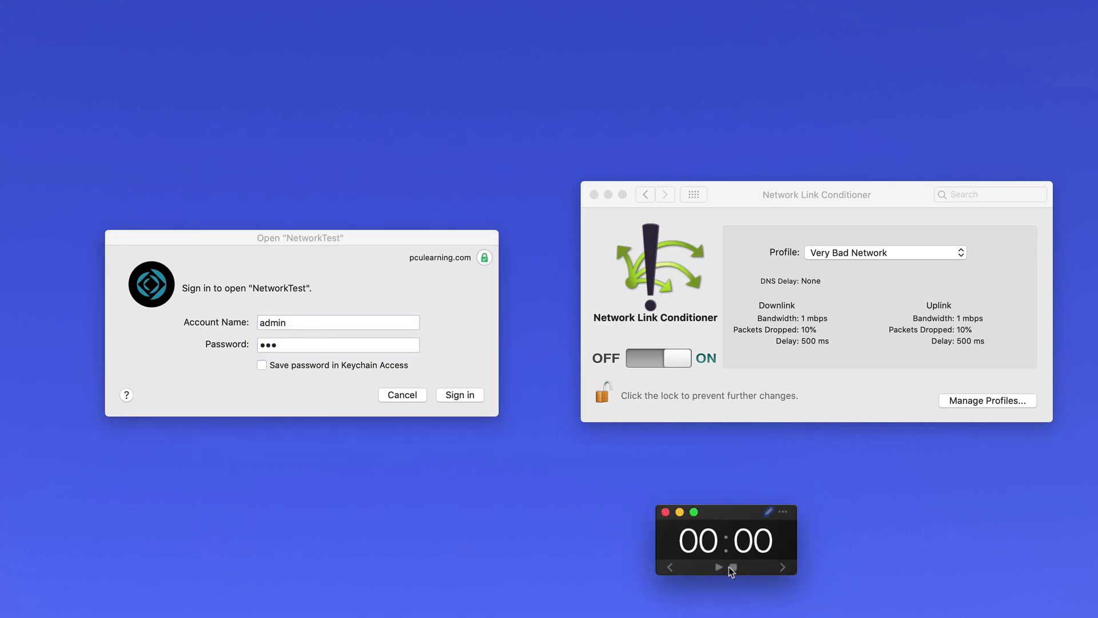
left_click(462, 396)
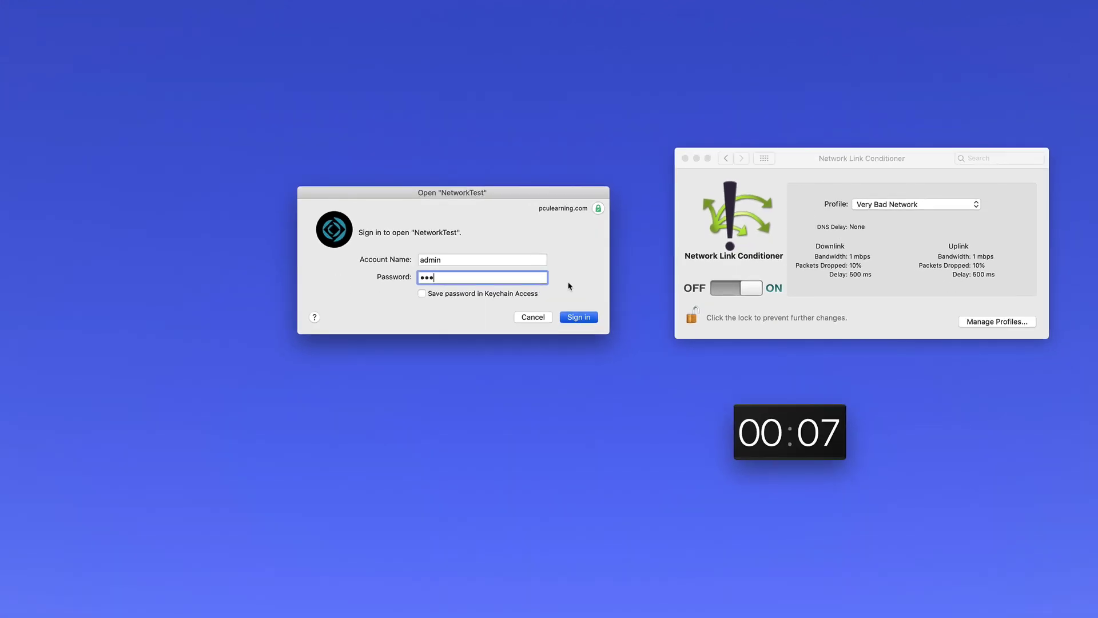
key("Return")
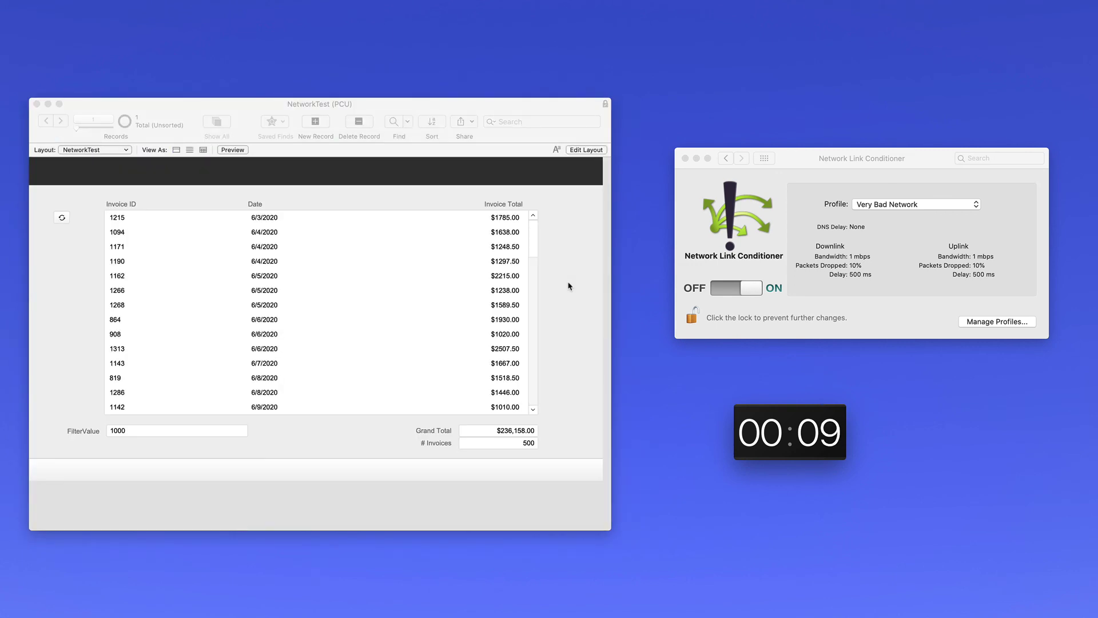